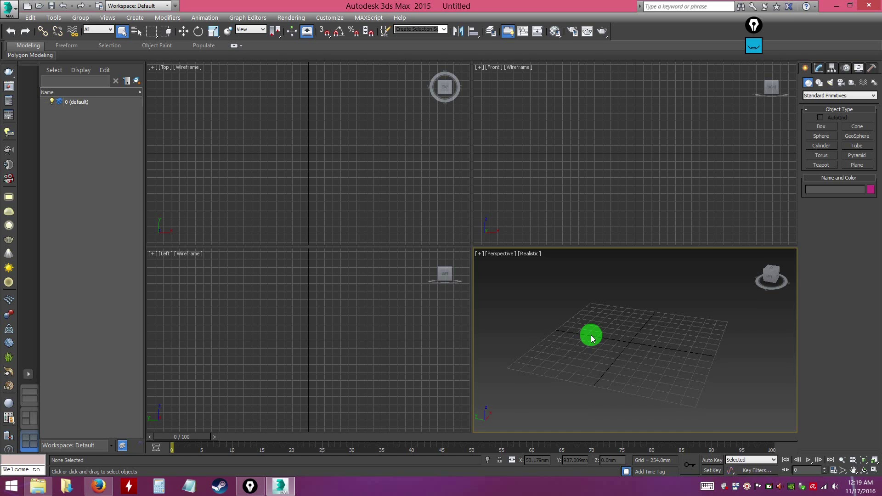
Step: Mark the area around the main menu bar with the on-screen pen, clear the mark and return to cursor mode
click(610, 287)
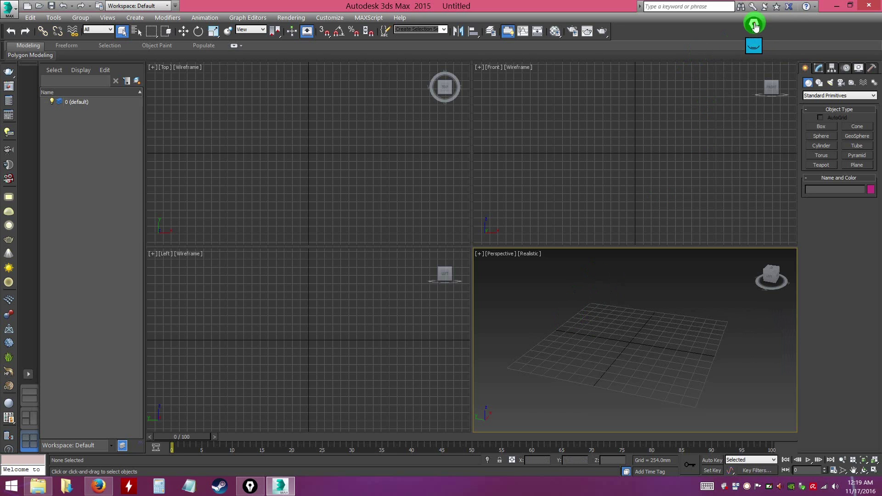
drag(750, 26, 741, 32)
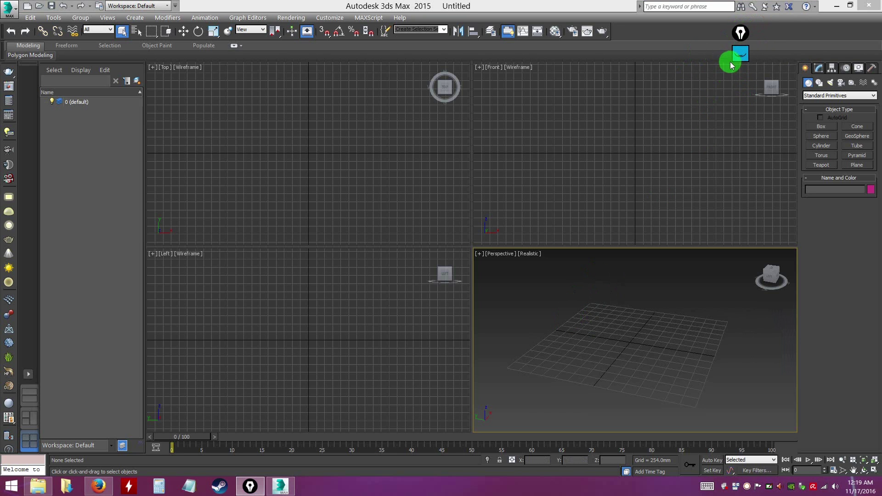
click(737, 66)
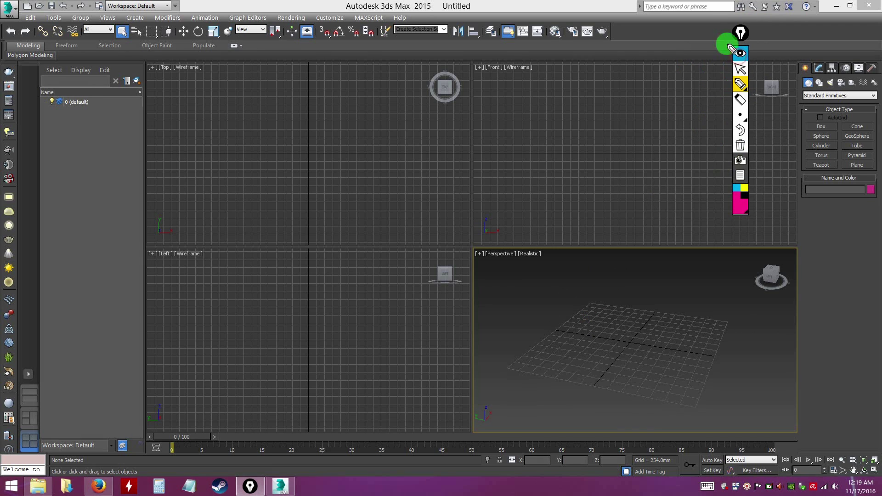
mouse_move(740, 33)
mouse_down()
mouse_move(737, 44)
mouse_move(745, 28)
mouse_up()
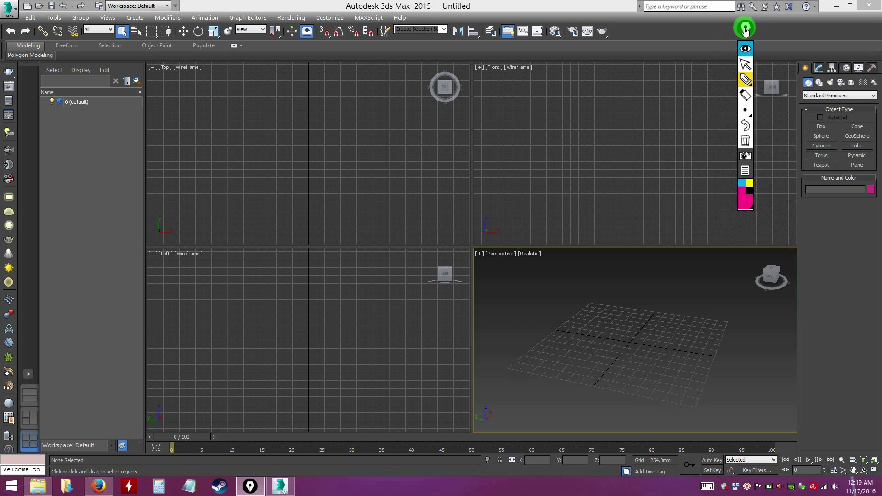
click(745, 65)
click(744, 81)
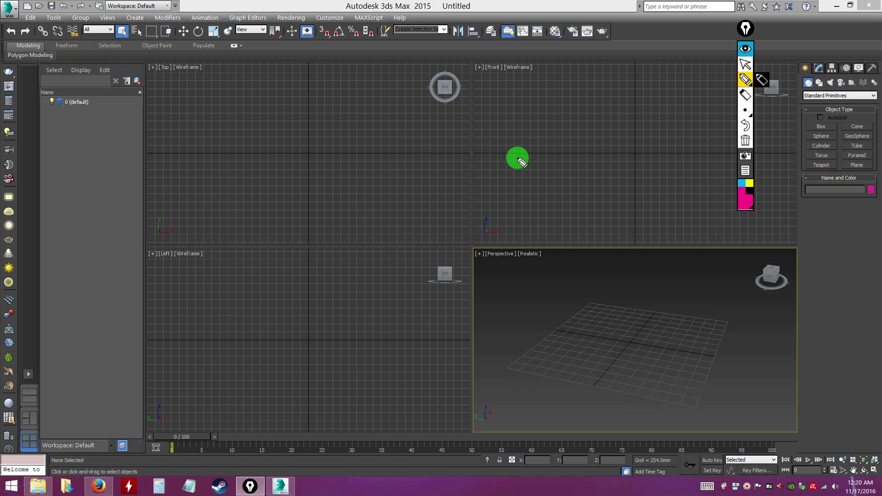
mouse_move(417, 17)
mouse_down()
mouse_move(6, 24)
mouse_move(6, 5)
mouse_move(31, 2)
mouse_move(421, 3)
mouse_move(416, 21)
mouse_up()
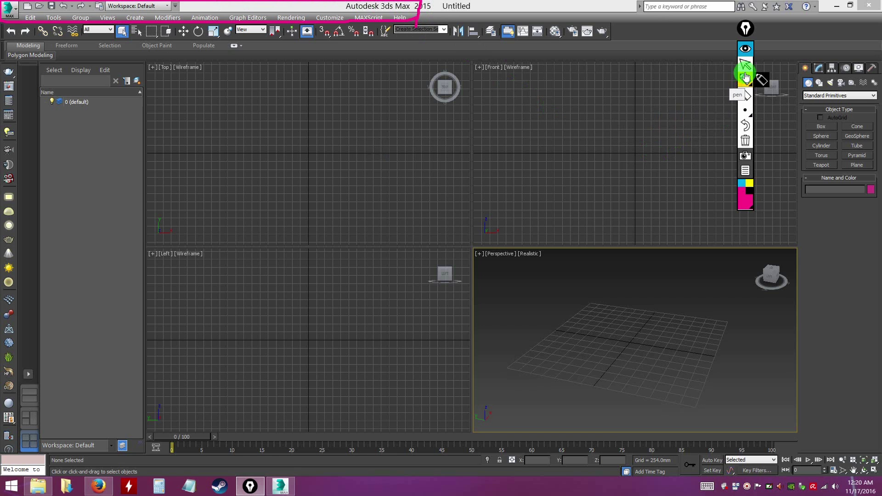
click(745, 141)
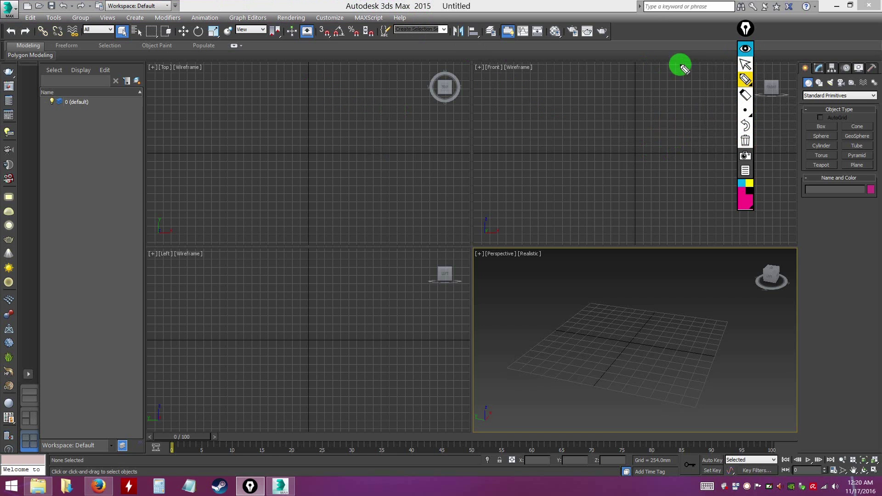
click(745, 64)
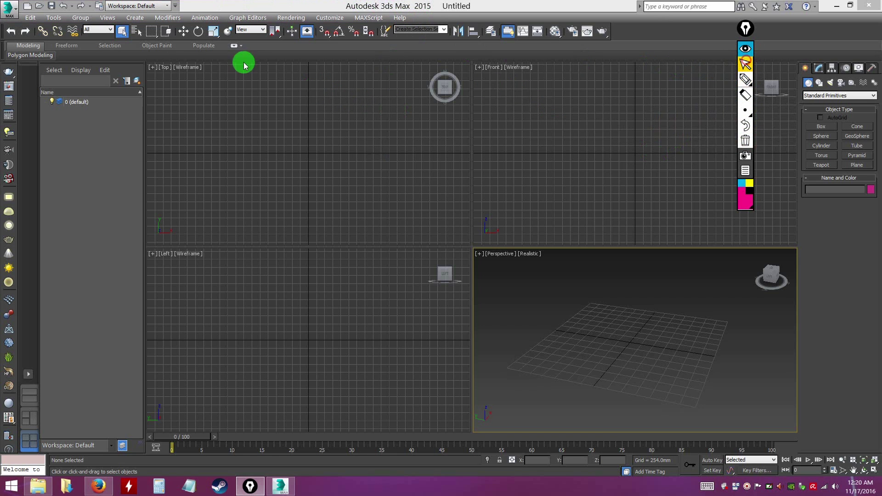
click(30, 17)
click(30, 18)
click(135, 17)
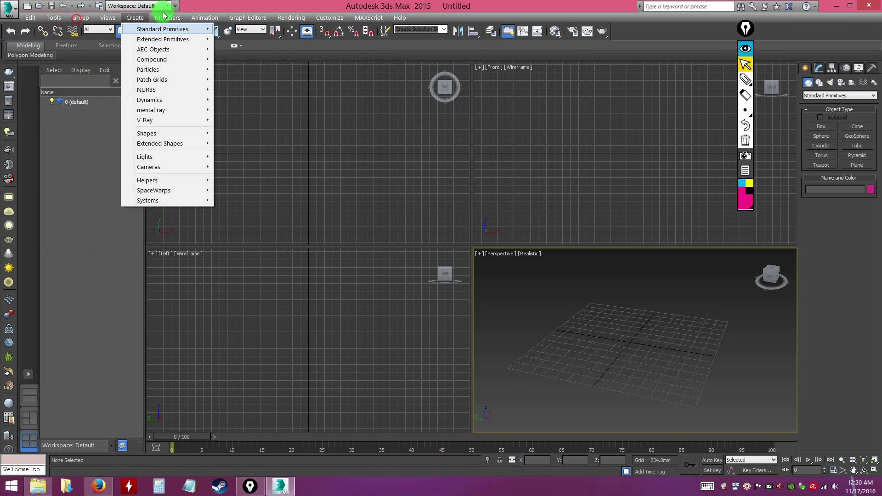
mouse_move(360, 20)
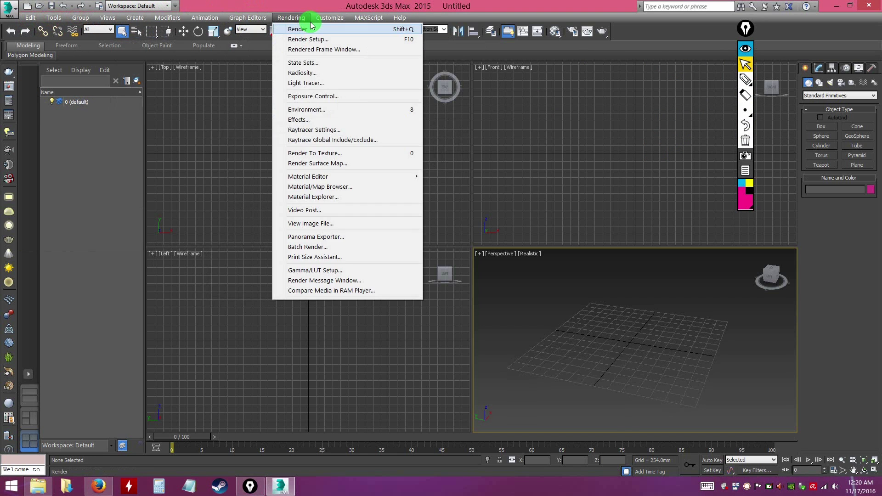
mouse_move(213, 25)
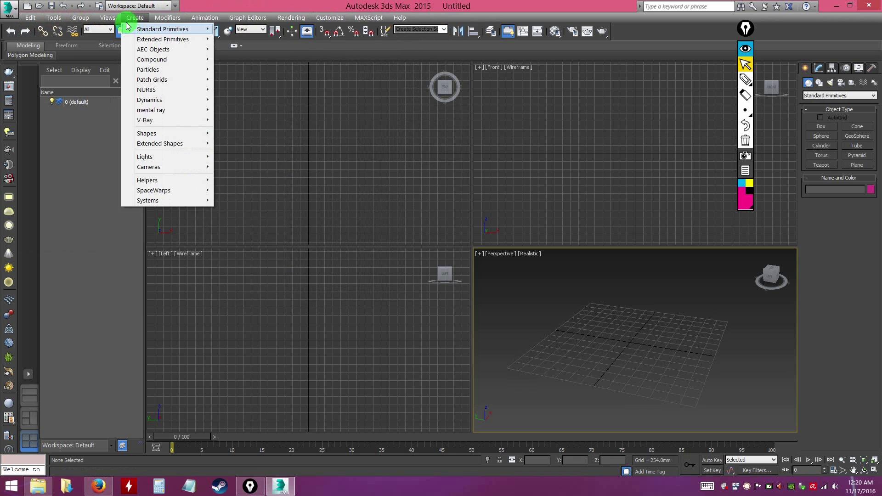
mouse_move(109, 22)
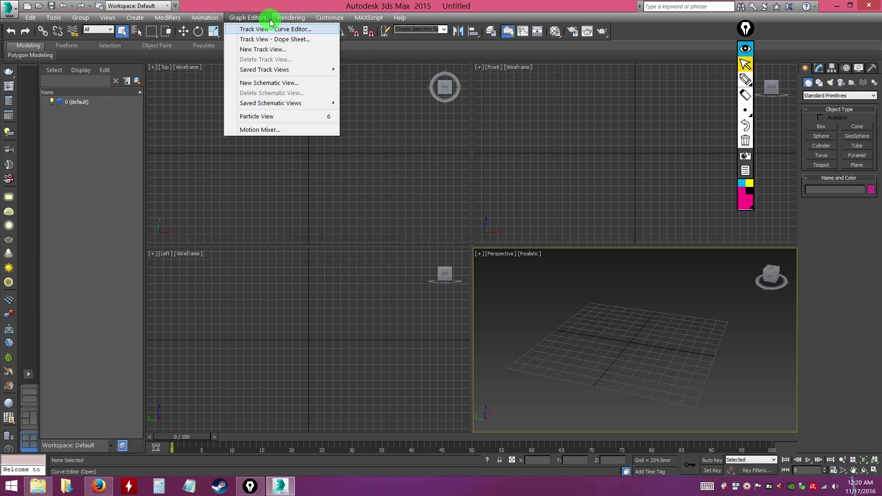
click(314, 2)
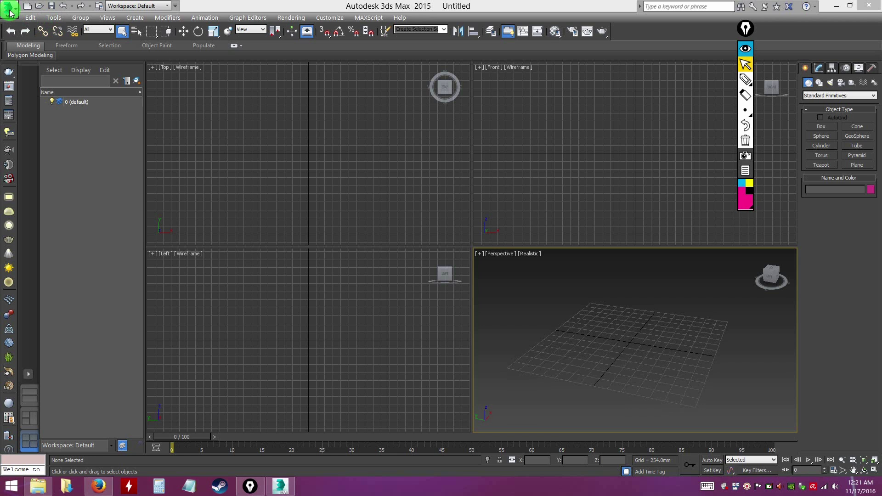
Step: Bring up the Open File dialog without saving the current scene, and cancel it without opening a file
key(ctrl)
click(11, 10)
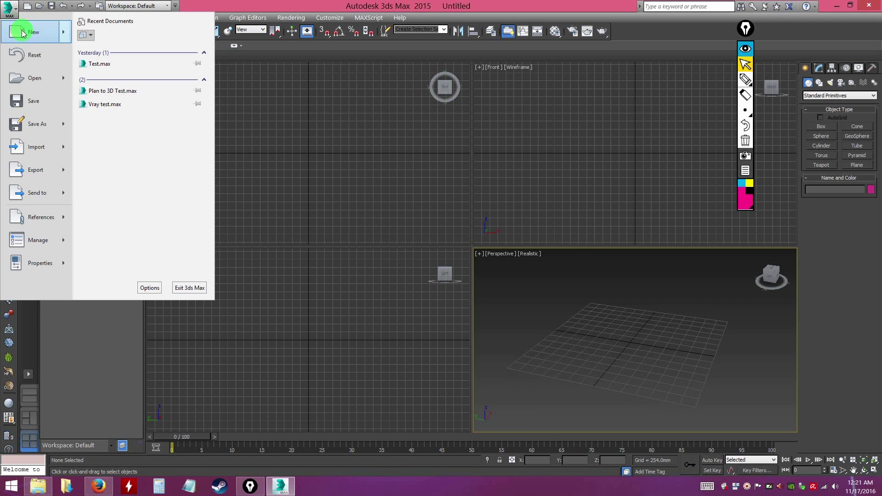
mouse_move(36, 35)
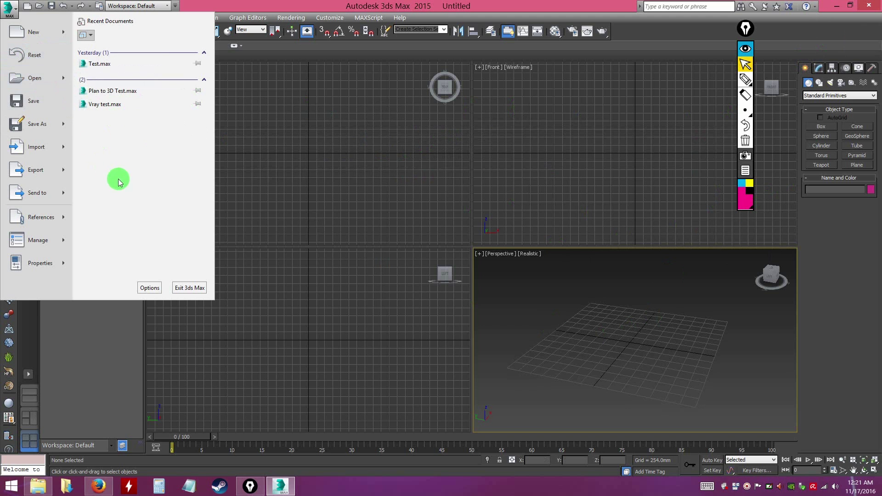
click(43, 81)
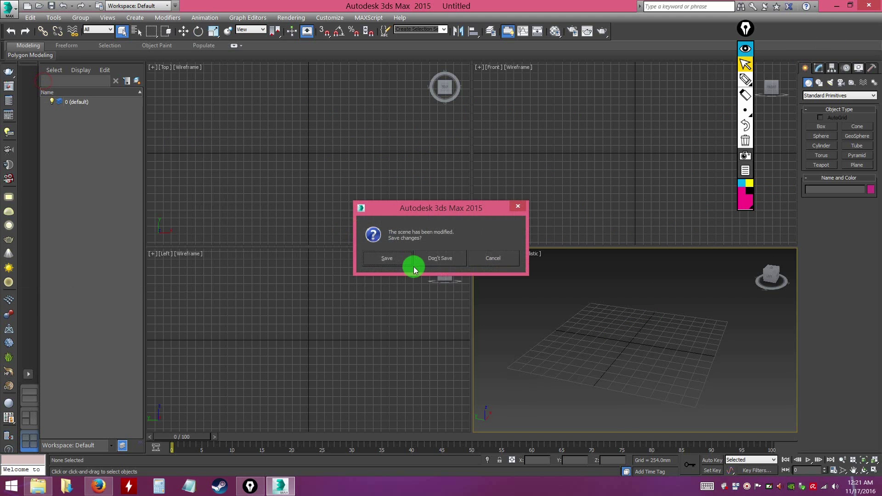
click(439, 259)
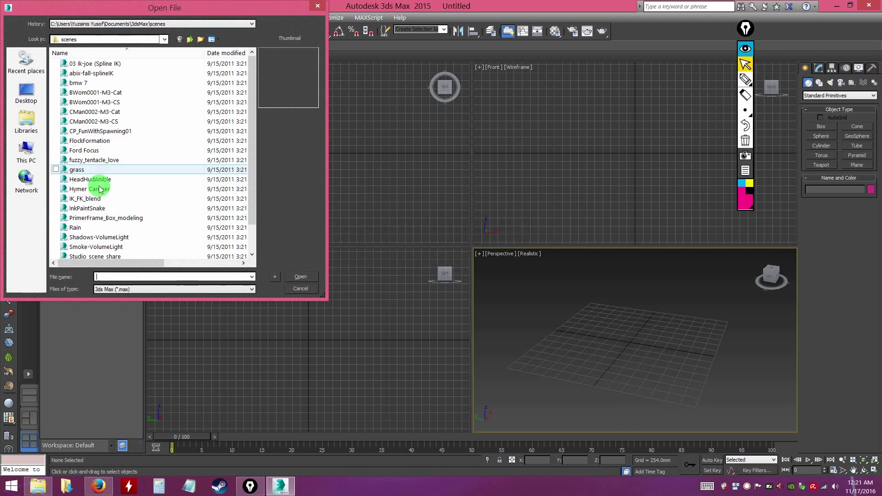
click(300, 289)
click(9, 8)
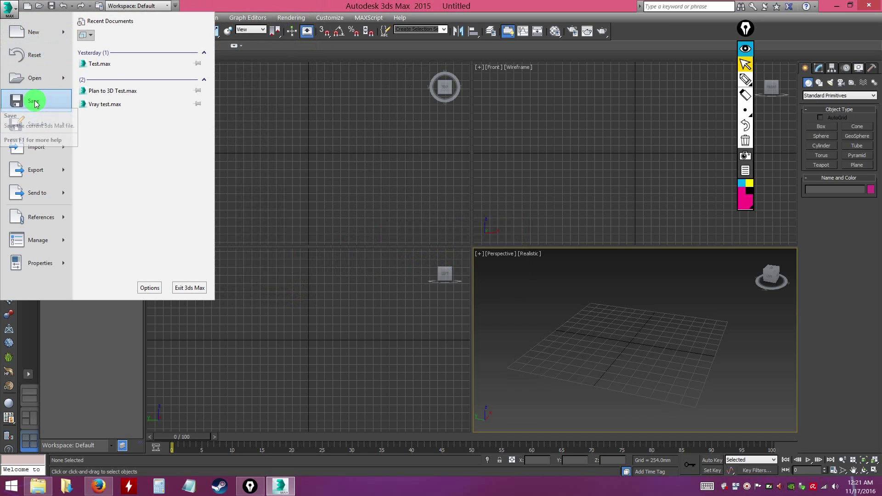
mouse_move(40, 127)
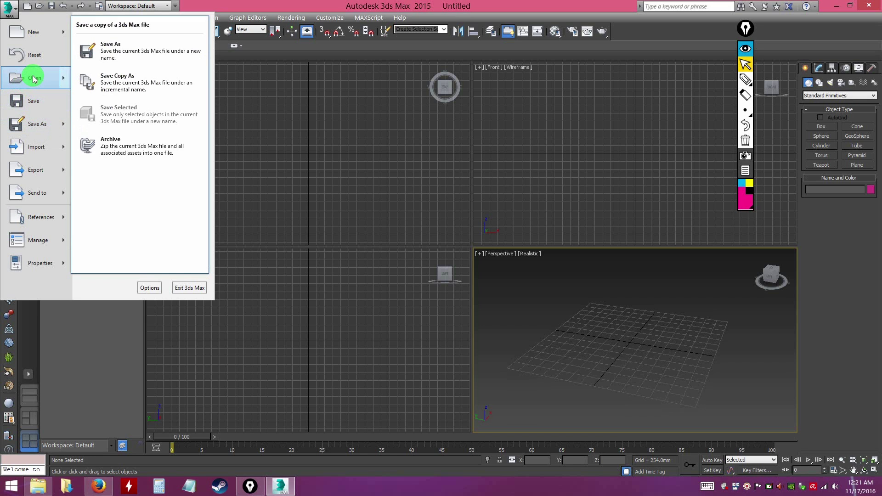
mouse_move(33, 76)
click(98, 289)
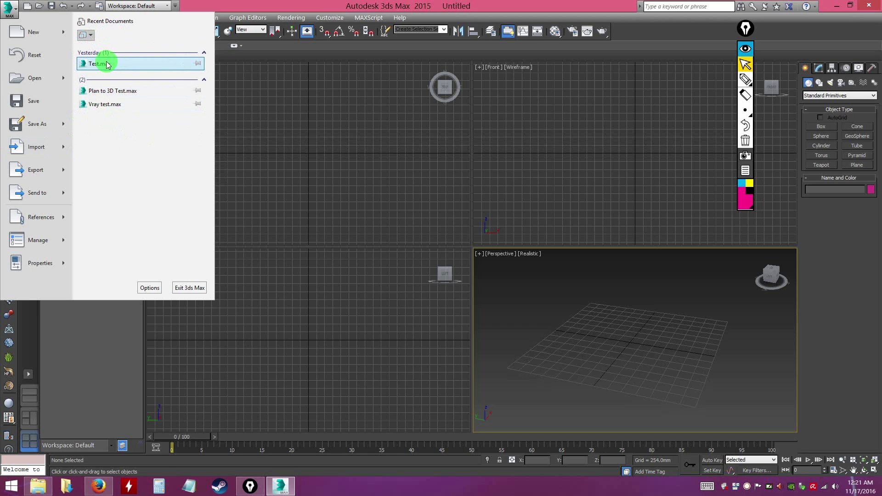
key(ctrl)
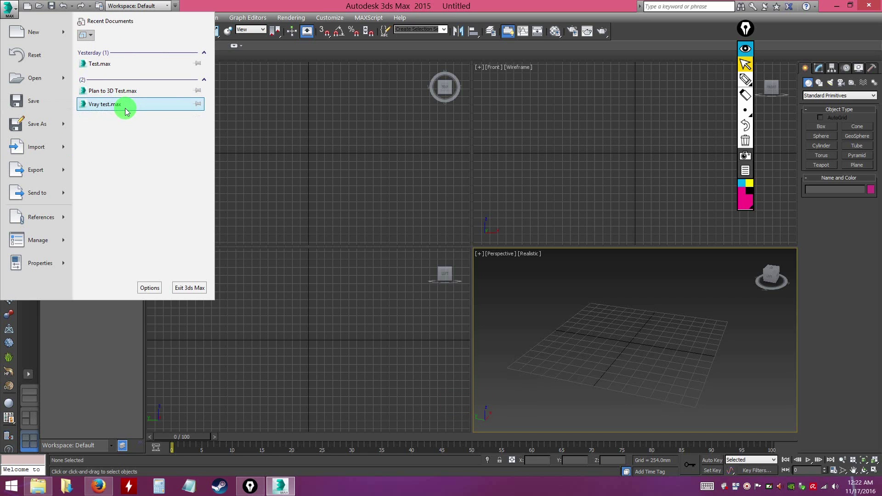
click(621, 319)
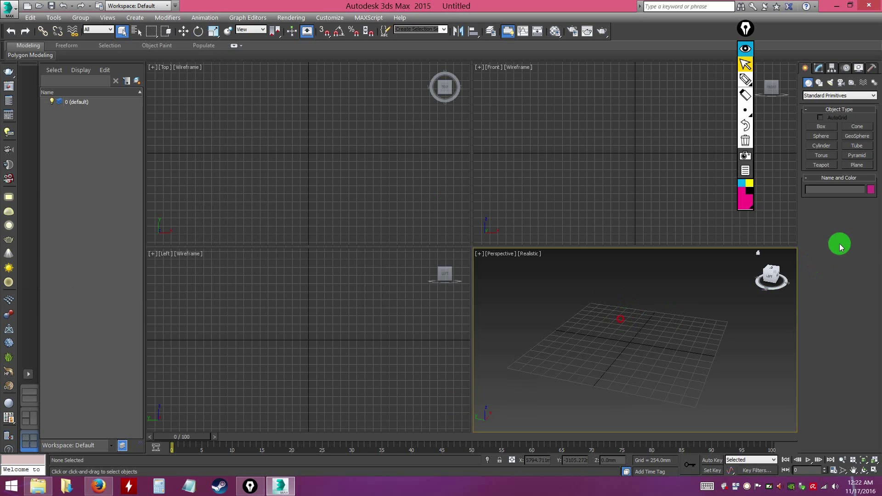
Step: Create a tall freehand box primitive across the grid in the Perspective viewport and leave the box tool
click(818, 128)
drag(685, 319, 634, 394)
click(625, 312)
right_click(672, 327)
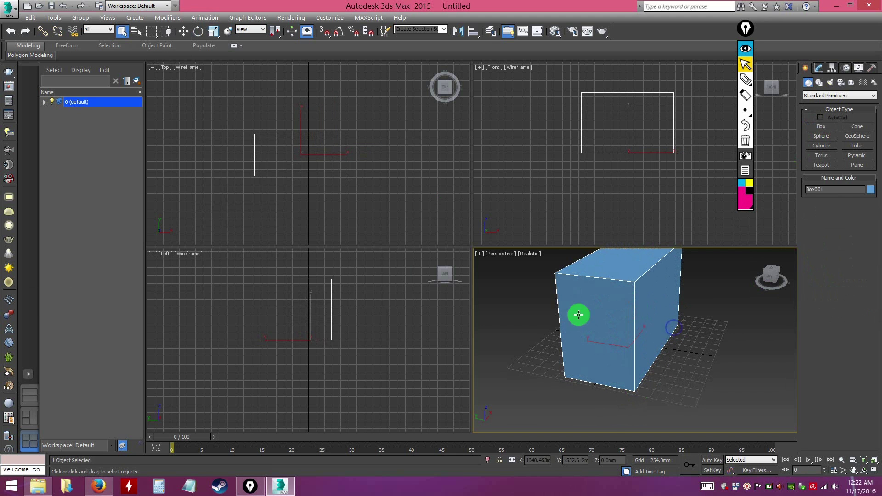
Step: Save the scene to the Desktop as a 3ds Max file named Test, replacing the existing file
click(8, 7)
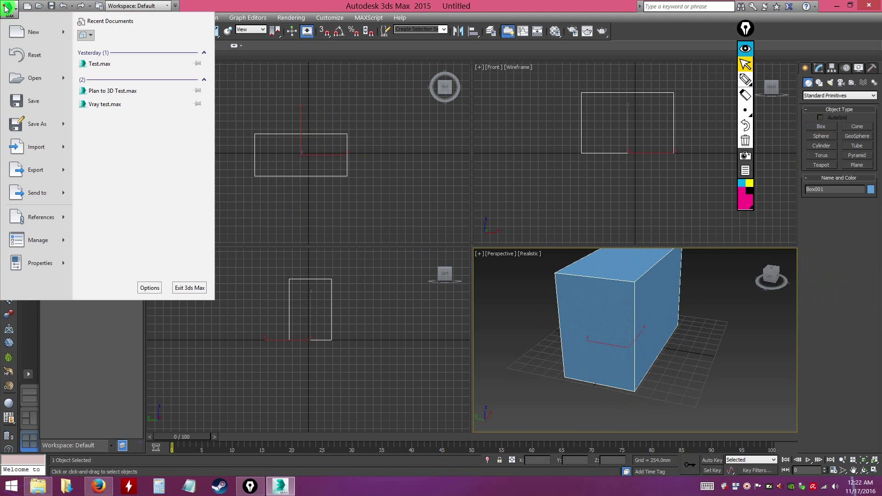
click(43, 103)
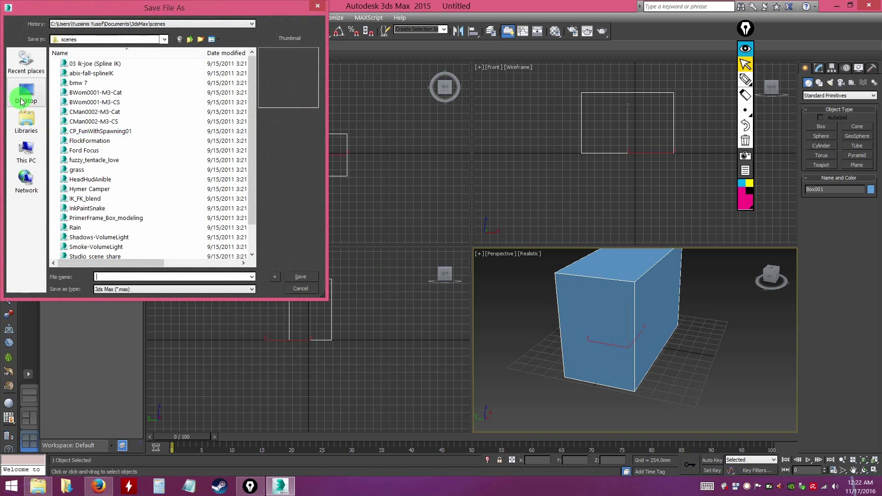
click(21, 101)
click(76, 217)
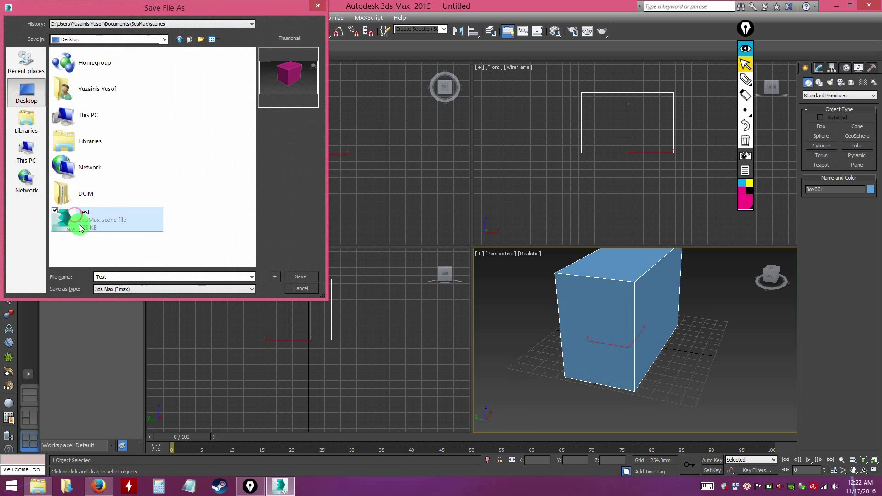
click(301, 277)
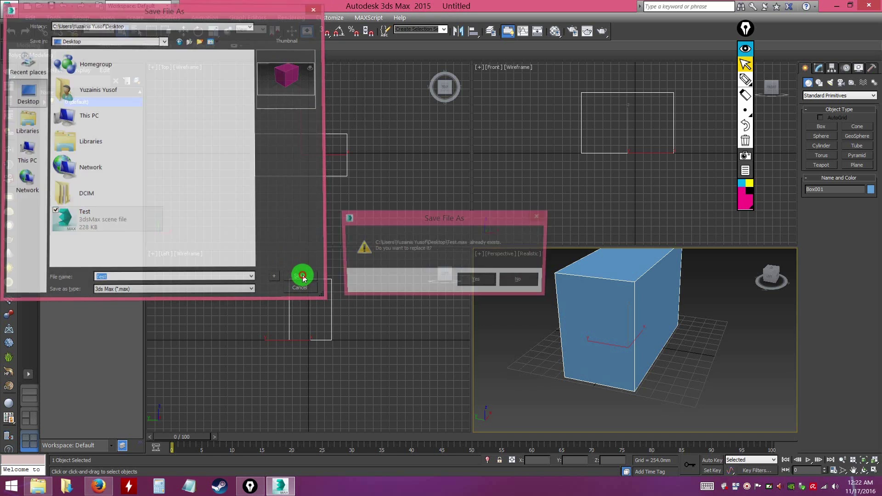
click(477, 281)
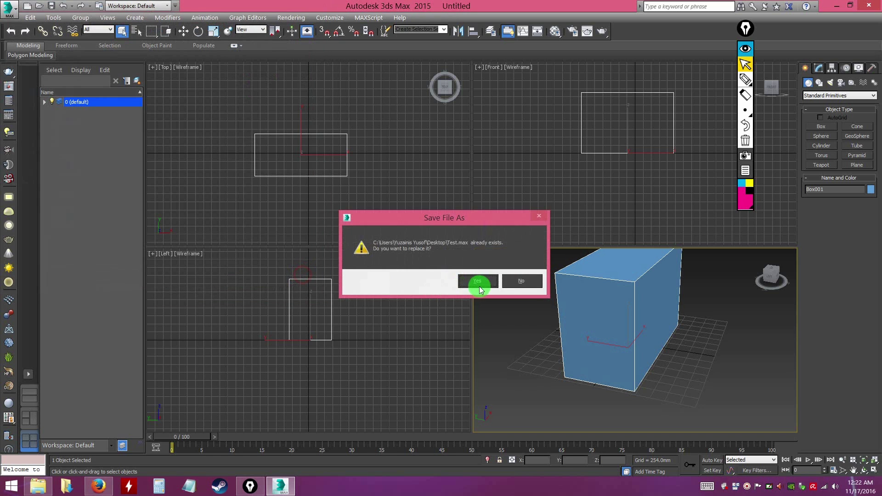
Step: Minimize to the Windows desktop and move the saved Test file's icon to an empty spot along the upper edge
click(838, 6)
drag(16, 174, 208, 36)
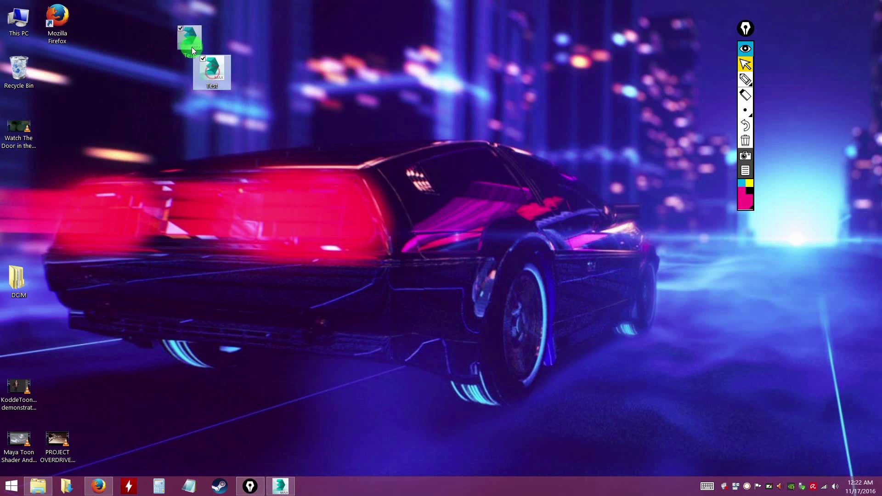
click(258, 111)
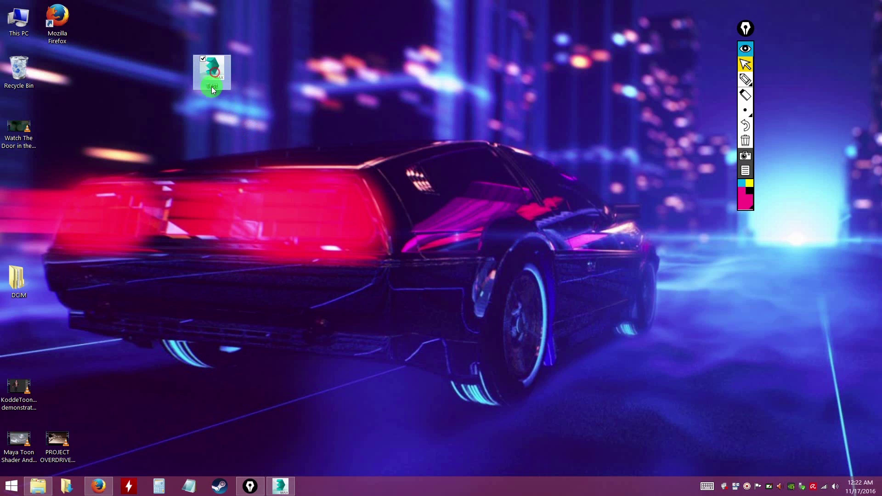
drag(212, 86, 209, 36)
click(240, 98)
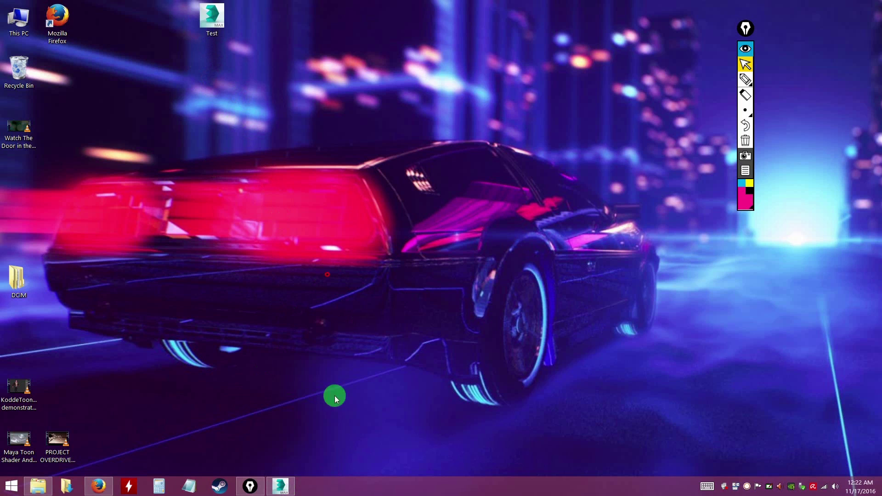
Step: Switch back to 3ds Max and reset the scene to an empty default one
click(282, 483)
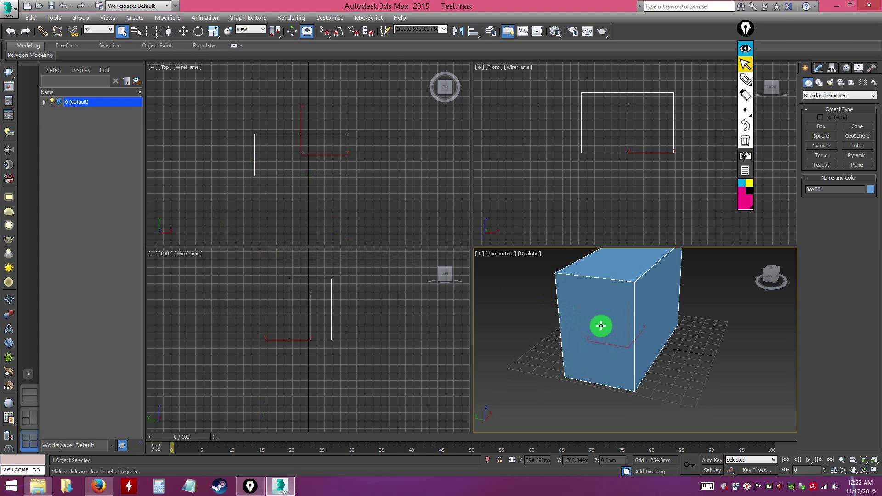
click(2, 14)
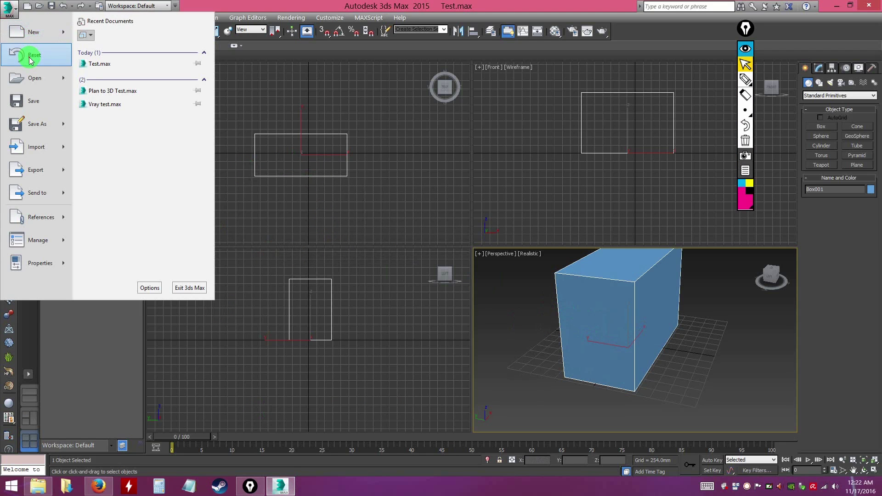
click(33, 59)
click(415, 260)
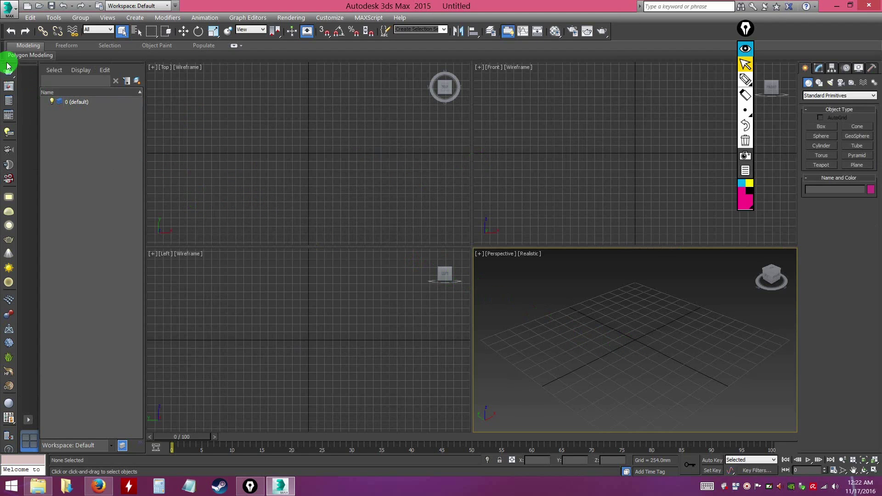
Step: Open the Test scene file from the Desktop and orbit the Perspective view around its box
click(7, 9)
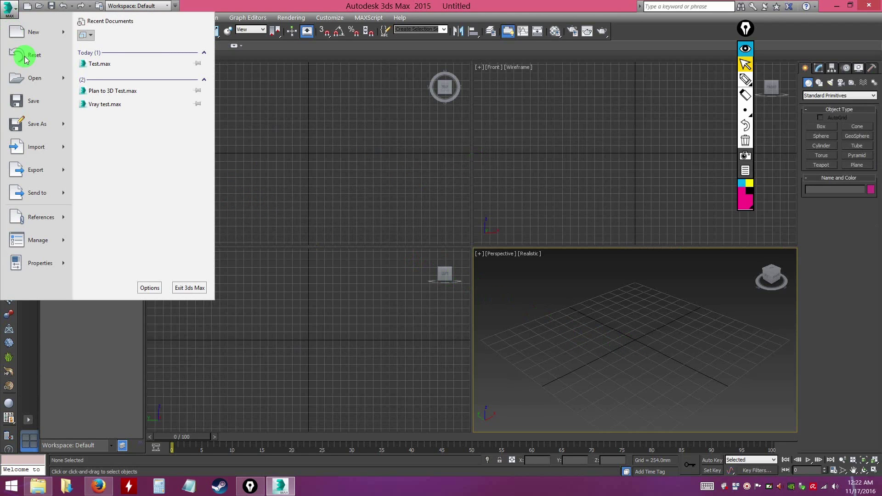
click(36, 78)
click(24, 90)
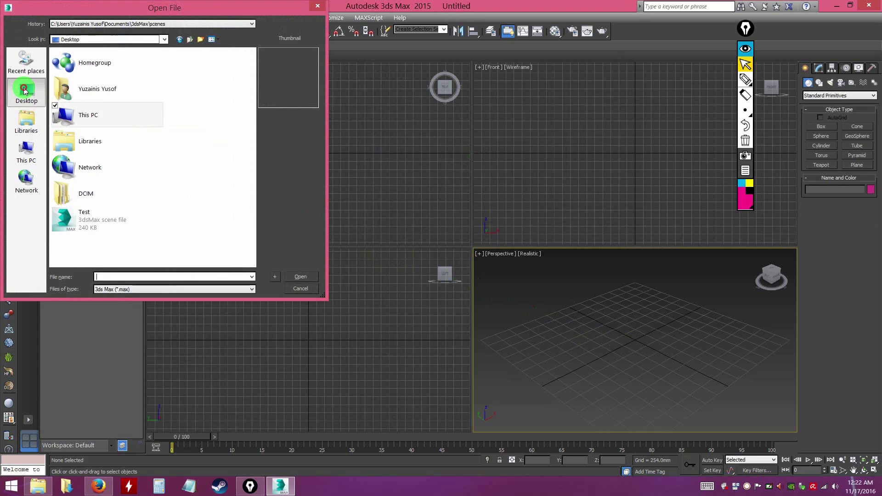
click(83, 219)
click(300, 277)
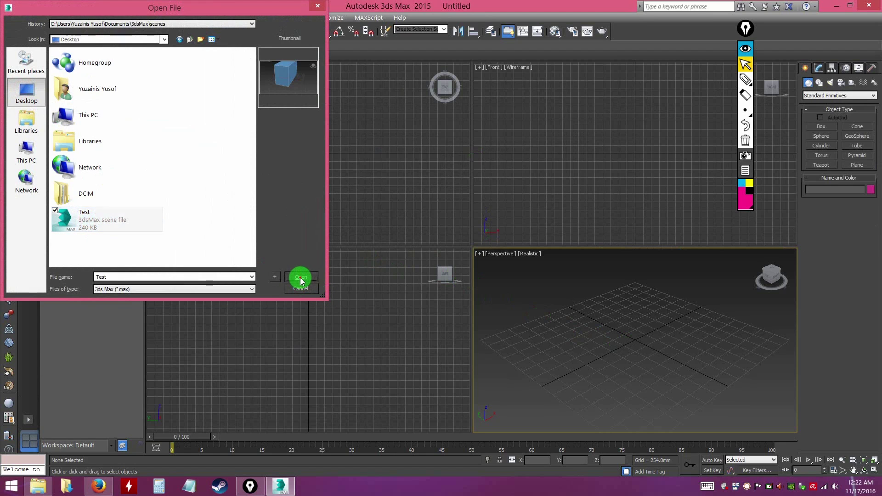
mouse_move(674, 348)
alt+middle_down()
mouse_move(644, 338)
mouse_move(671, 364)
alt+middle_up()
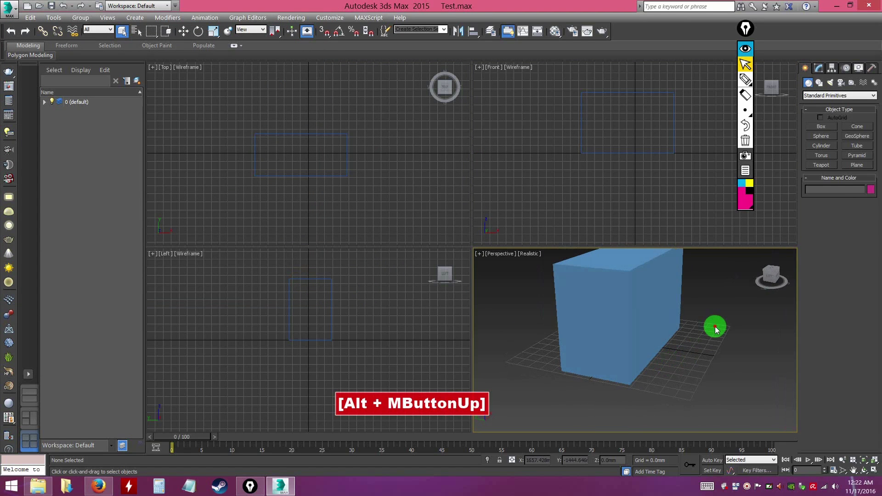
Step: Collapse the screen-pen palette and delete the box from the scene
click(746, 50)
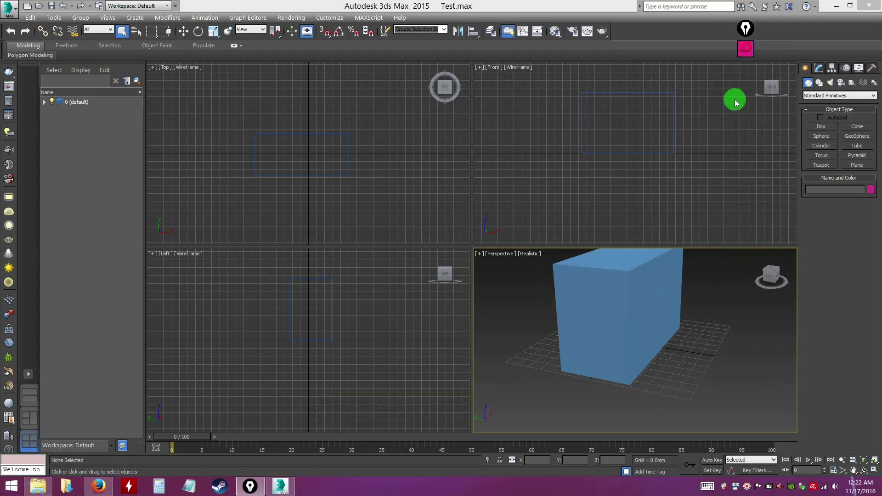
click(629, 306)
key(Delete)
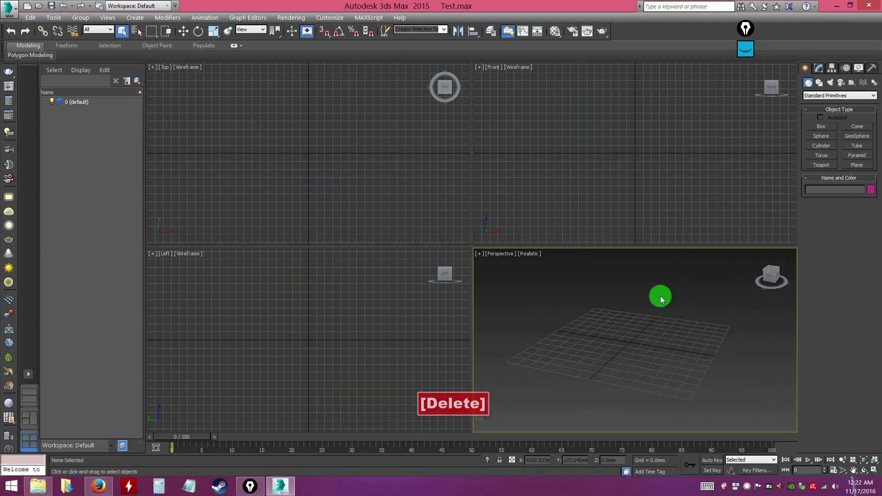
alt+middle_drag(660, 297, 638, 303)
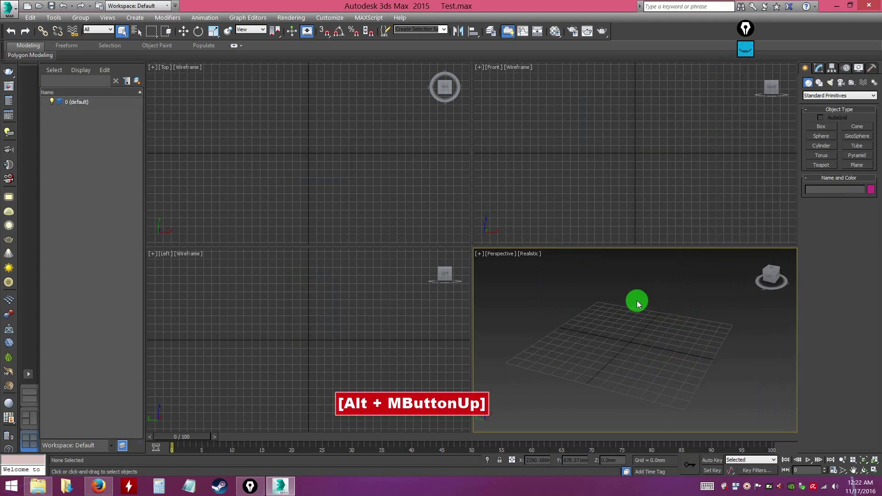
Step: Reset the scene to an empty default one
click(8, 10)
click(38, 59)
click(436, 258)
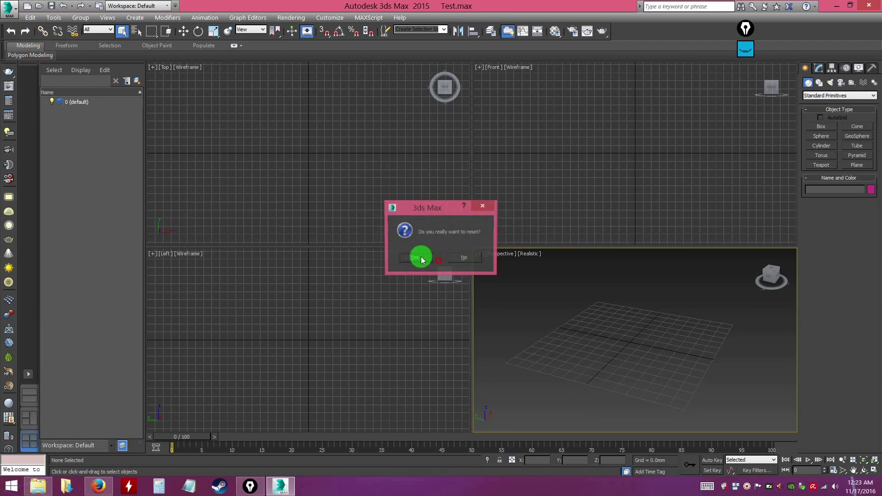
click(419, 257)
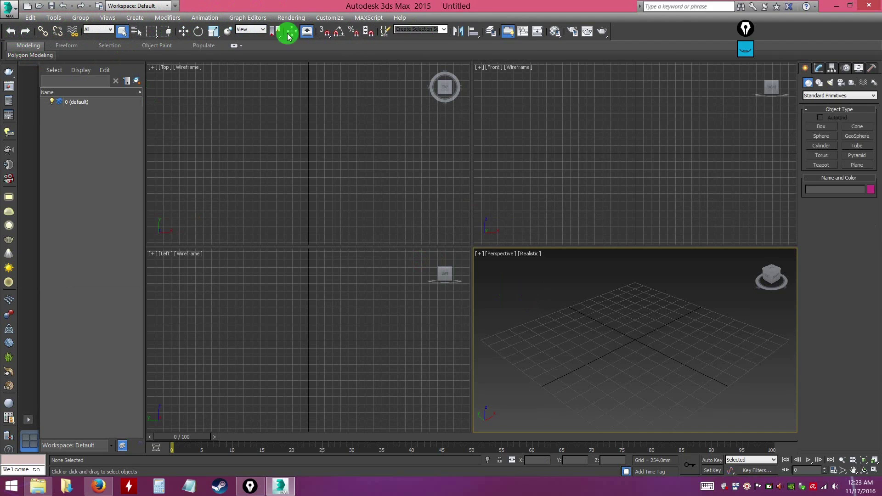
Step: Outline the whole main toolbar in pink with the screen pen
click(745, 53)
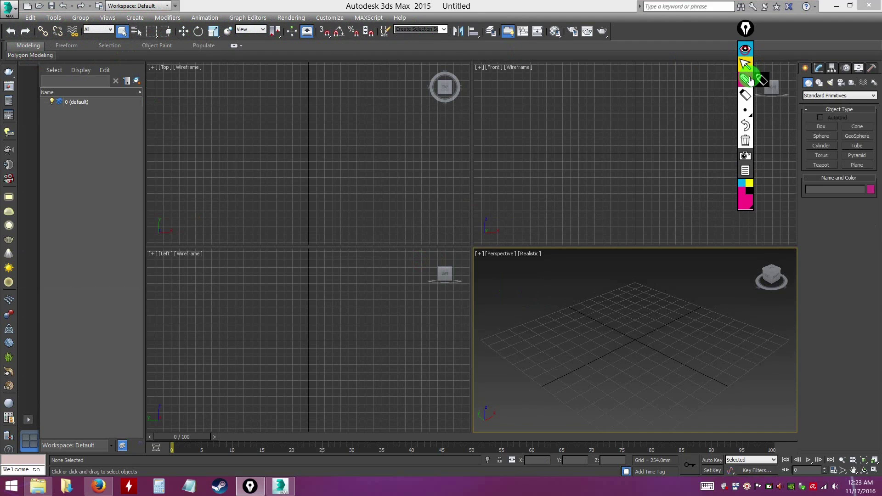
click(745, 79)
mouse_move(619, 34)
mouse_down()
mouse_move(404, 45)
mouse_move(42, 37)
mouse_move(265, 26)
mouse_move(600, 30)
mouse_up()
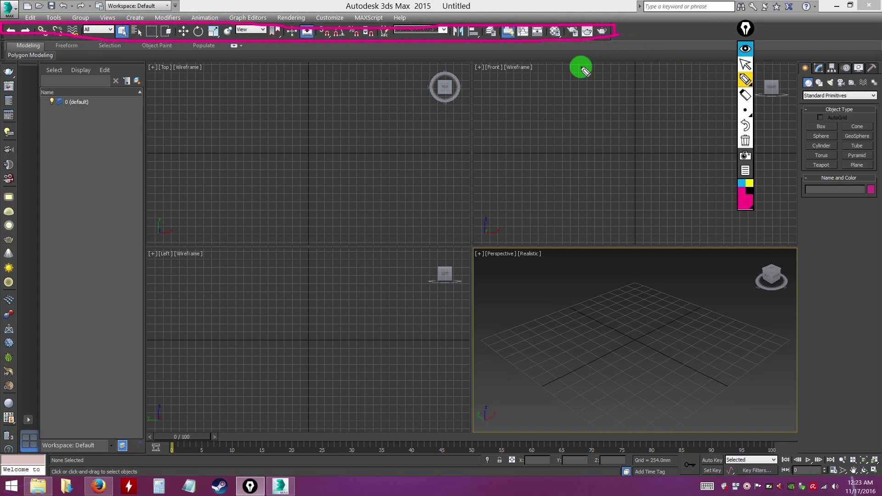
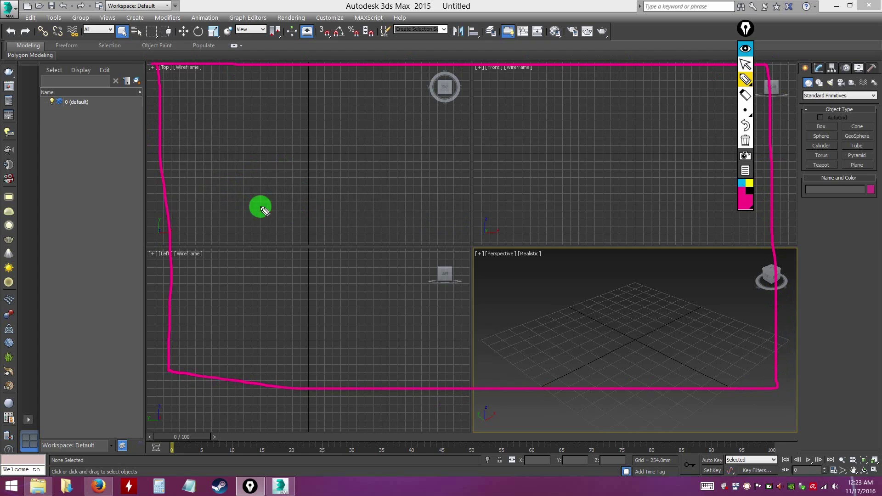
Step: Mark each of the four viewports with the screen pen, then erase all marks and collapse the pen palette
mouse_move(199, 207)
mouse_down()
mouse_move(194, 121)
mouse_move(214, 106)
mouse_move(396, 114)
mouse_move(225, 208)
mouse_up()
mouse_move(525, 197)
mouse_down()
mouse_move(508, 76)
mouse_move(743, 103)
mouse_move(711, 226)
mouse_move(515, 186)
mouse_up()
mouse_move(562, 389)
mouse_down()
mouse_move(530, 347)
mouse_move(718, 293)
mouse_move(546, 373)
mouse_up()
mouse_move(353, 385)
mouse_down()
mouse_move(296, 382)
mouse_move(356, 287)
mouse_move(365, 380)
mouse_up()
click(745, 142)
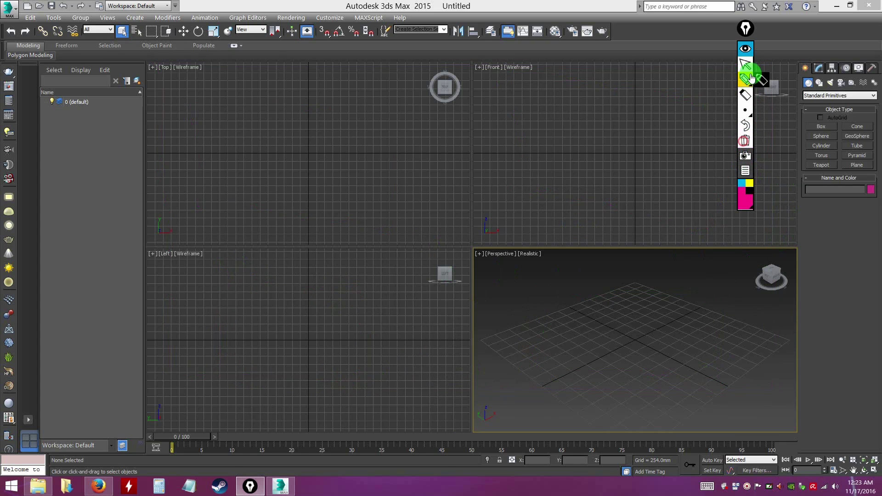
click(745, 48)
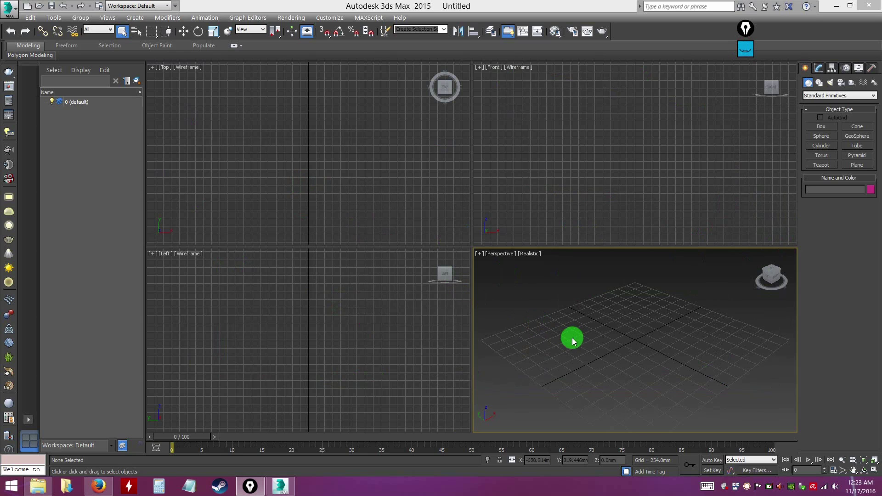
Step: Activate the Top, Front, Left and Perspective viewports in turn repeatedly, finishing in the Perspective viewport
click(265, 154)
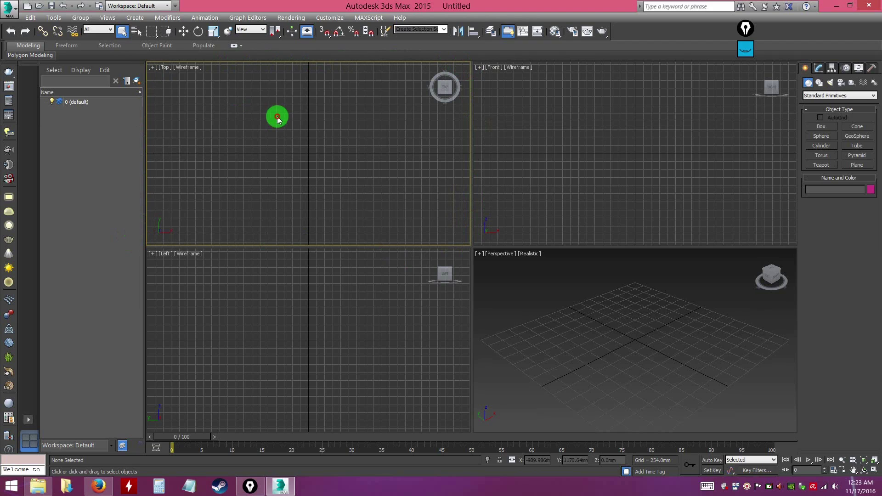
click(643, 159)
click(409, 331)
click(632, 352)
click(545, 200)
click(567, 342)
click(344, 327)
click(284, 170)
click(400, 170)
click(538, 167)
click(594, 331)
click(288, 339)
click(266, 178)
click(595, 170)
click(595, 337)
click(329, 255)
click(327, 193)
click(586, 190)
click(599, 353)
click(589, 329)
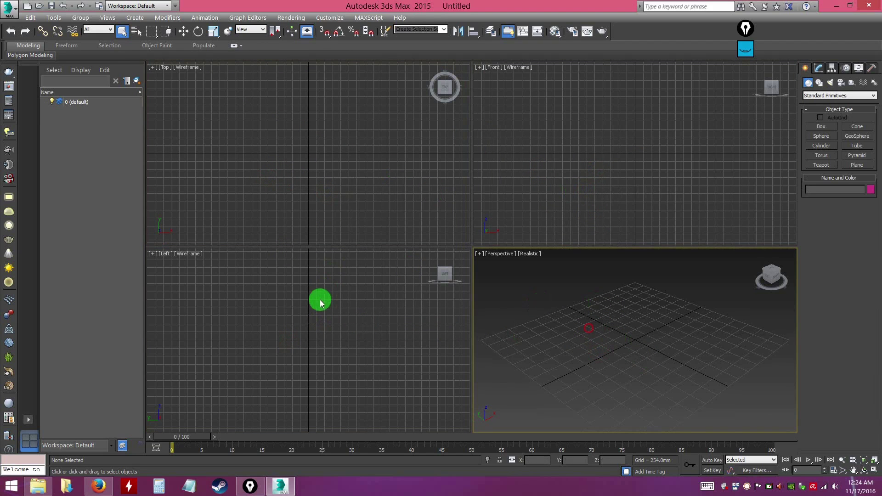
click(320, 301)
click(303, 180)
click(593, 160)
click(611, 281)
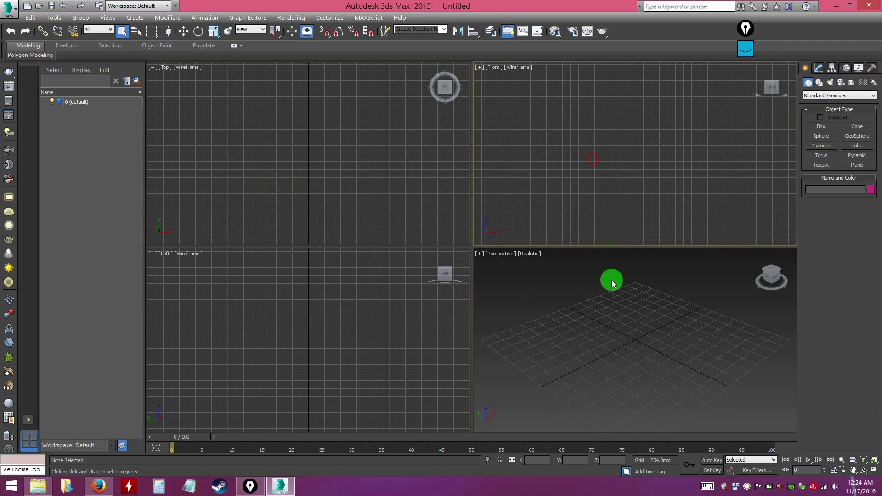
click(364, 313)
click(333, 168)
click(601, 169)
click(601, 272)
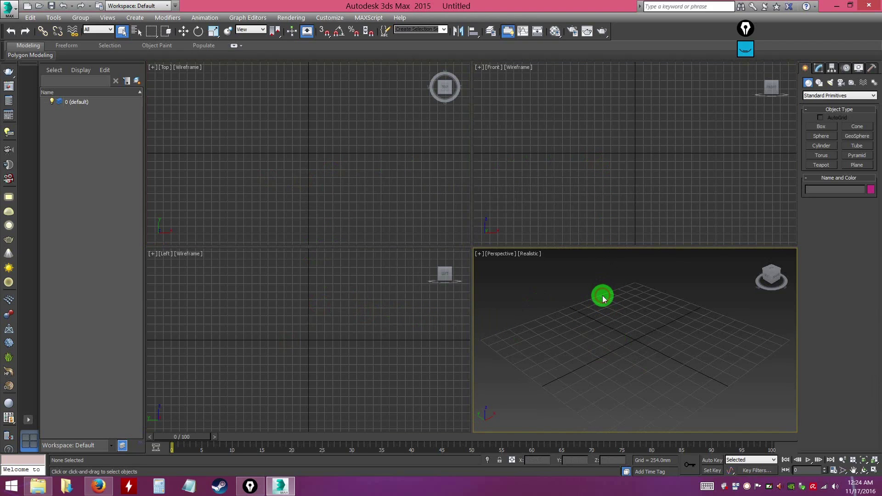
click(550, 293)
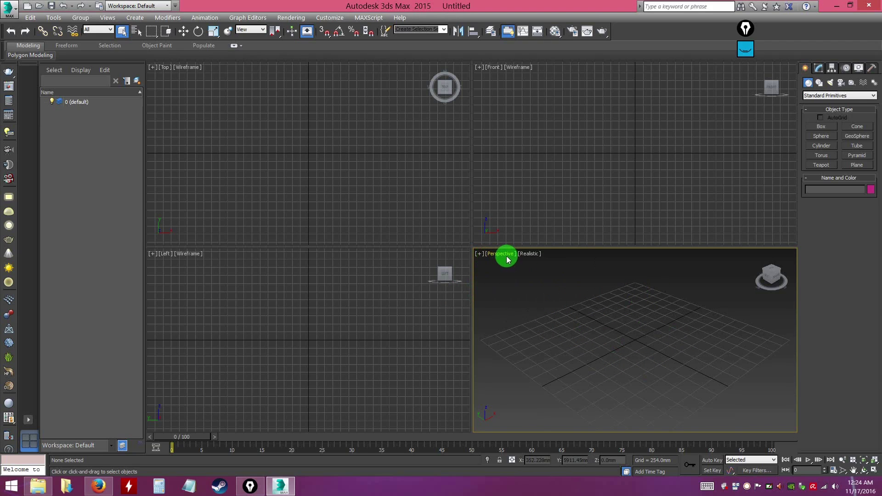
key(ctrl)
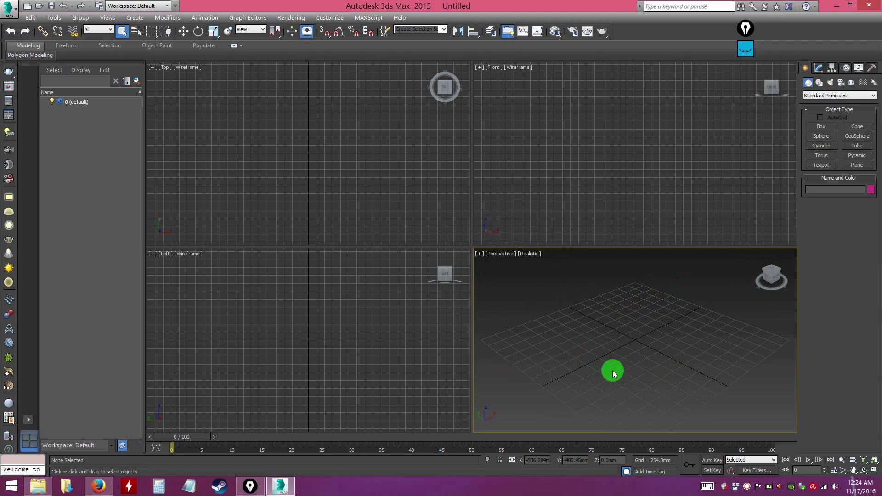
Step: Point out the Top, Front and Left viewports by activating each, and cycle through all four, ending on Left
click(184, 119)
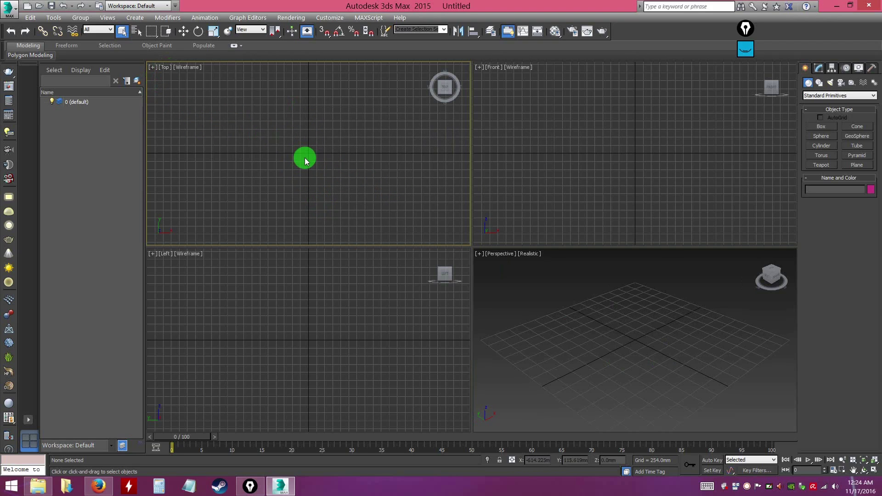
click(493, 70)
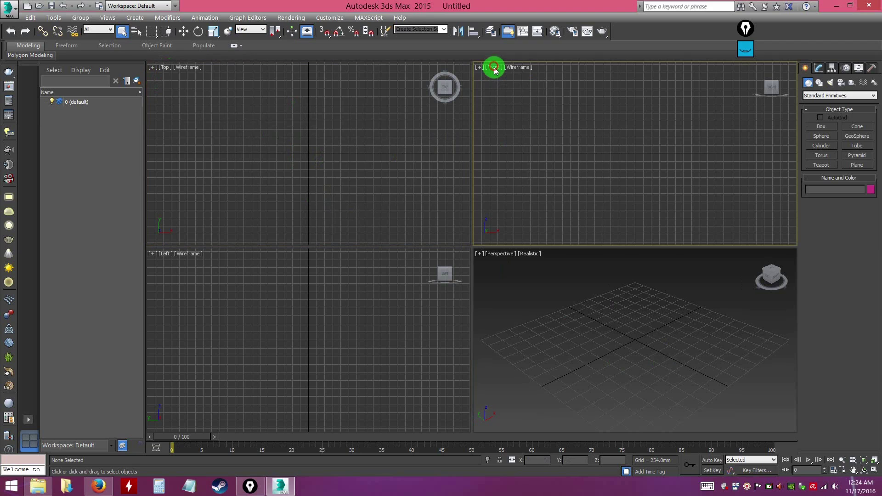
key(ctrl)
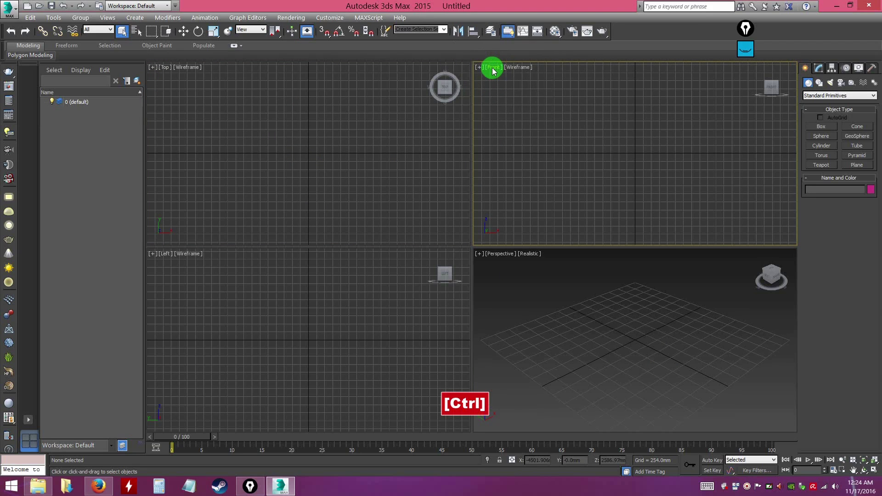
click(166, 265)
key(ctrl)
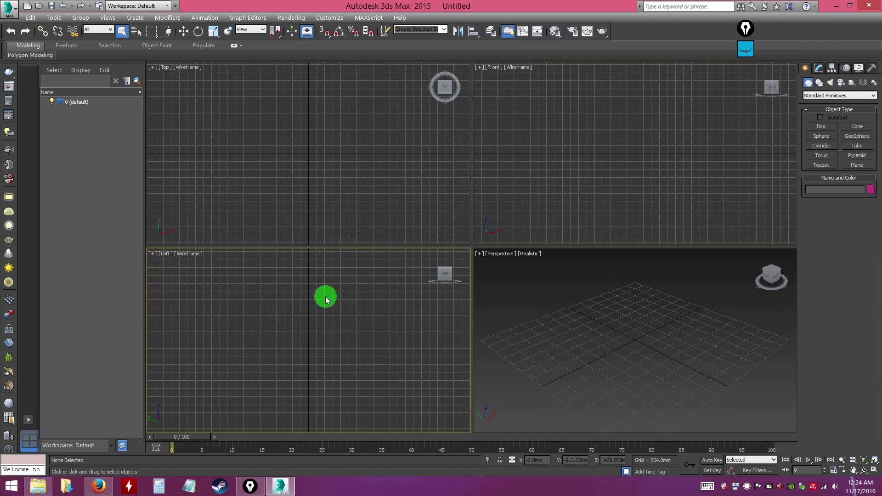
click(291, 177)
click(635, 168)
click(639, 342)
click(365, 318)
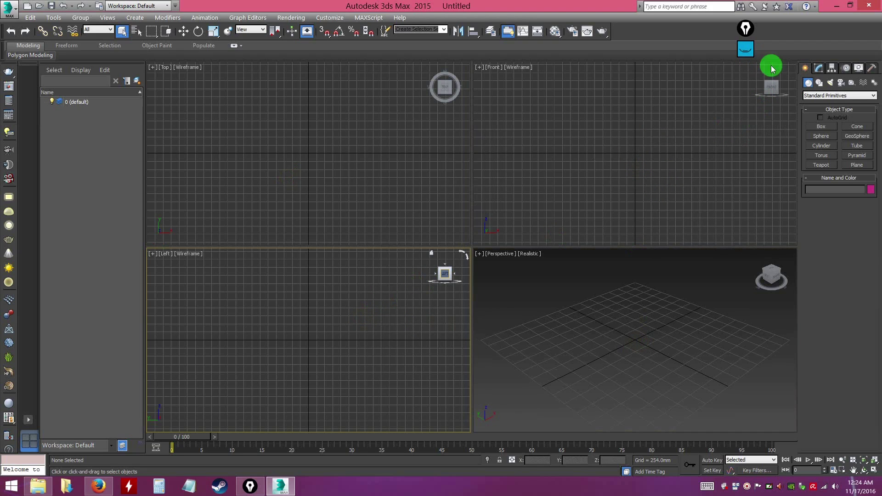
Step: Outline the command panel with the screen pen, erase the outline and return to the normal cursor
click(745, 48)
click(744, 80)
mouse_move(875, 68)
mouse_down()
mouse_move(806, 64)
mouse_move(807, 376)
mouse_move(816, 397)
mouse_move(879, 397)
mouse_move(874, 59)
mouse_up()
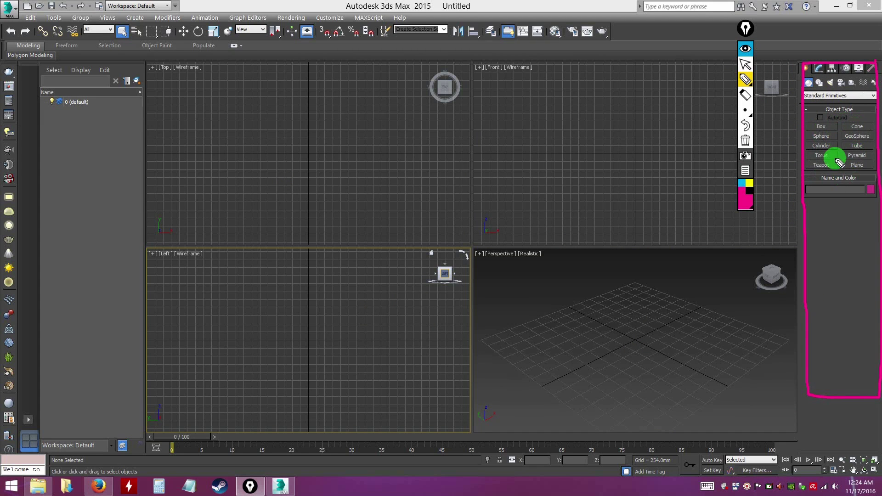
click(744, 141)
click(743, 67)
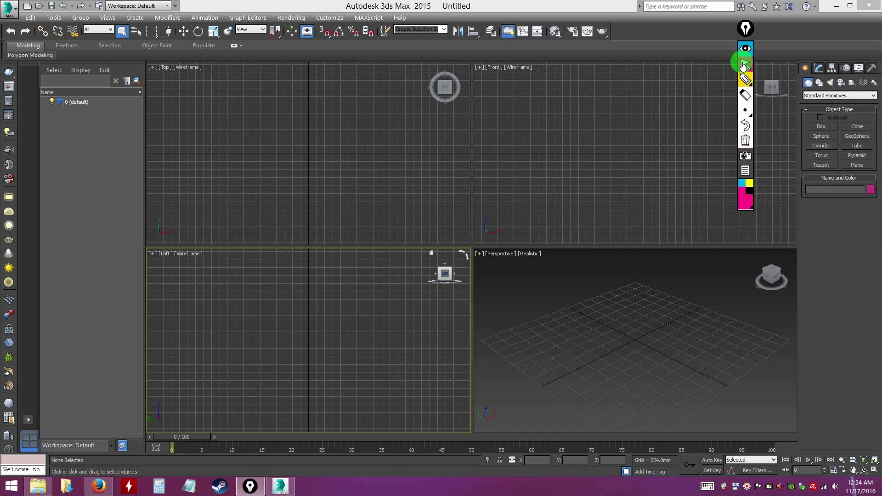
Step: Browse the command panel's Hierarchy, Motion and Create sections, including the Lights, Cameras and Helpers creation categories
click(832, 68)
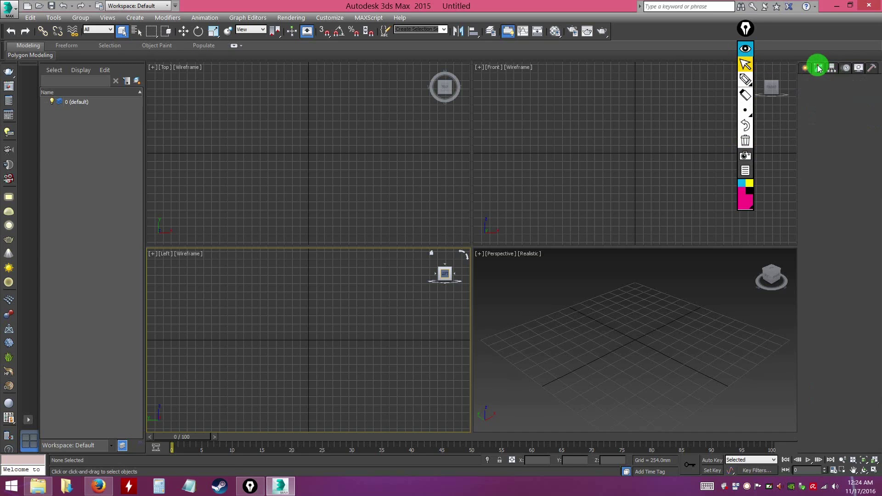
click(846, 67)
click(805, 67)
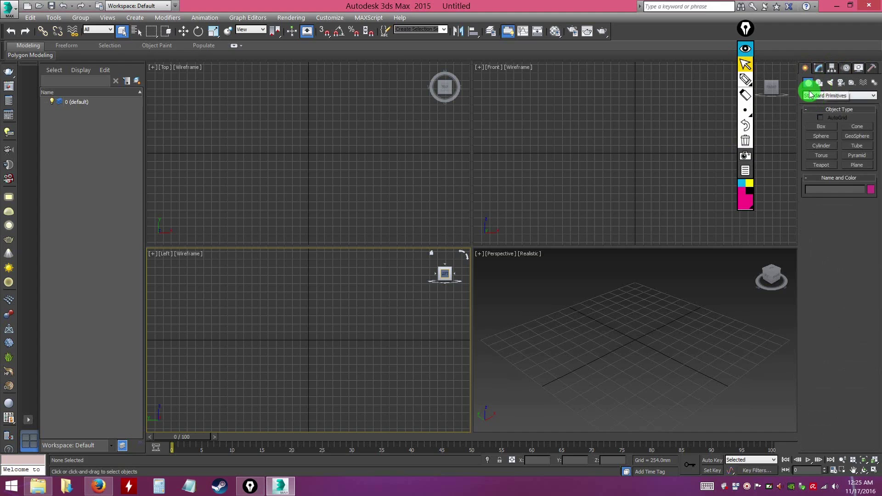
click(831, 83)
click(840, 83)
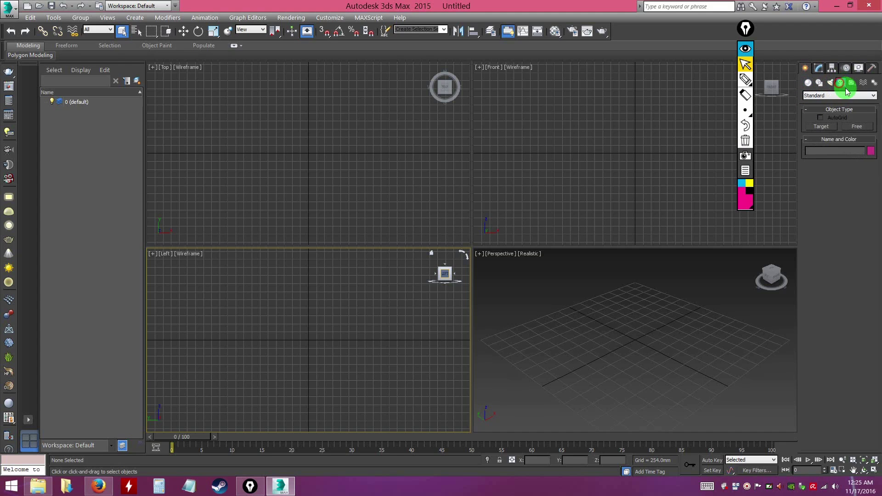
click(853, 83)
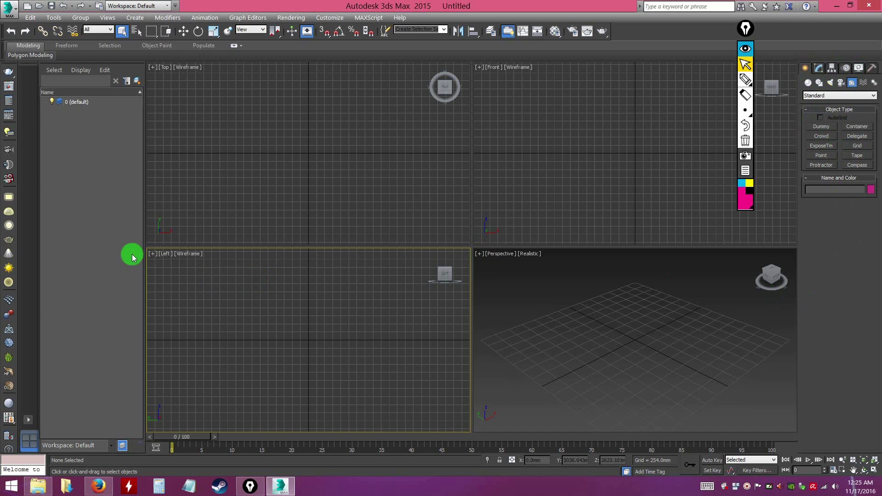
Step: Outline the Scene Explorer with the screen pen, erase the outline and collapse the pen palette
click(745, 80)
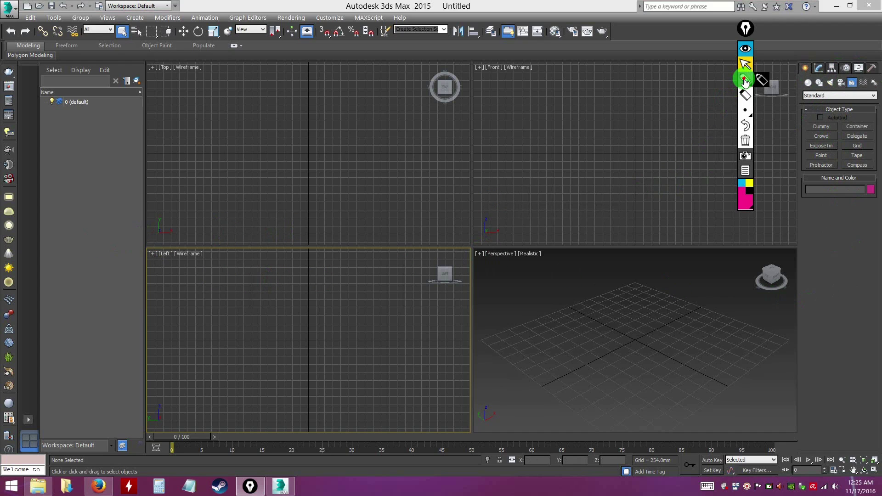
mouse_move(40, 70)
mouse_down()
mouse_move(94, 71)
mouse_move(143, 186)
mouse_up()
mouse_move(143, 224)
mouse_down()
mouse_move(129, 346)
mouse_move(92, 340)
mouse_move(37, 293)
mouse_move(40, 71)
mouse_up()
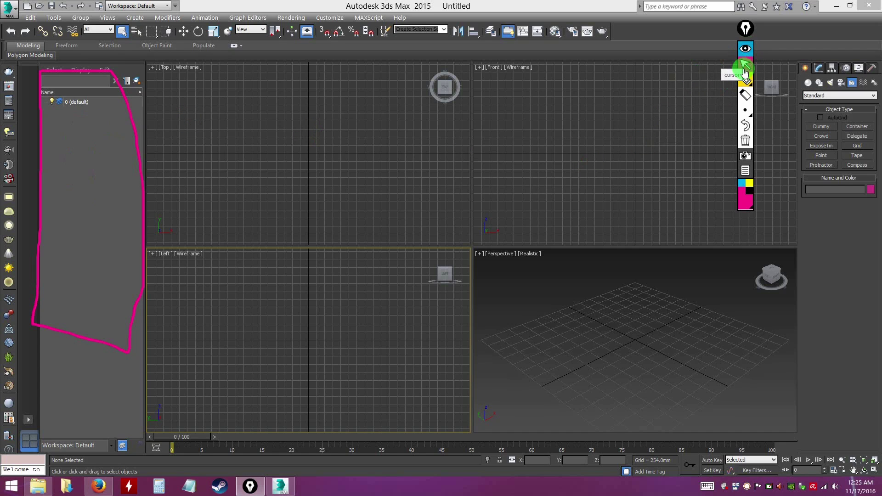
click(744, 140)
click(745, 47)
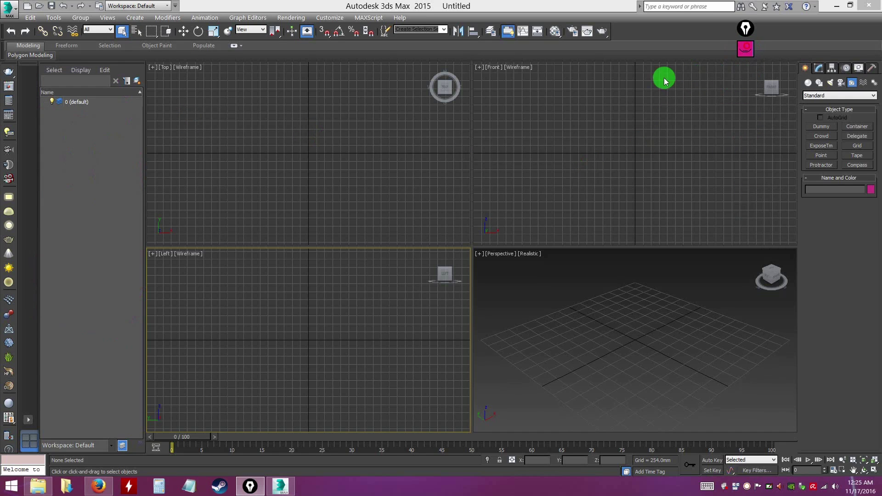
click(76, 126)
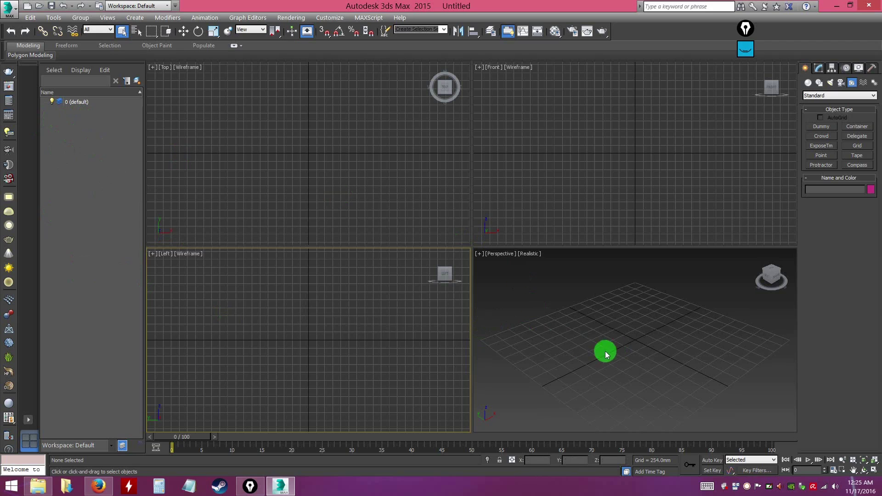
Step: Activate the Perspective viewport, view the standard viewport layouts, and activate the Top, Front, Perspective and Left viewports in turn
click(625, 346)
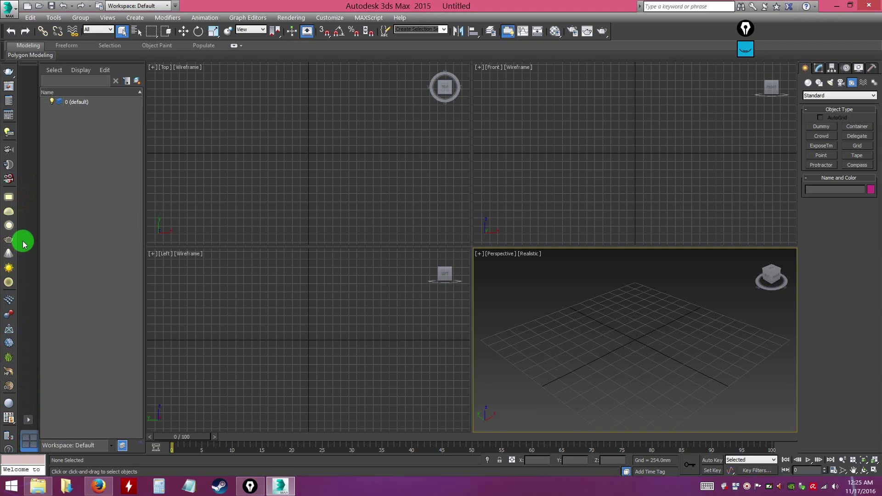
click(28, 422)
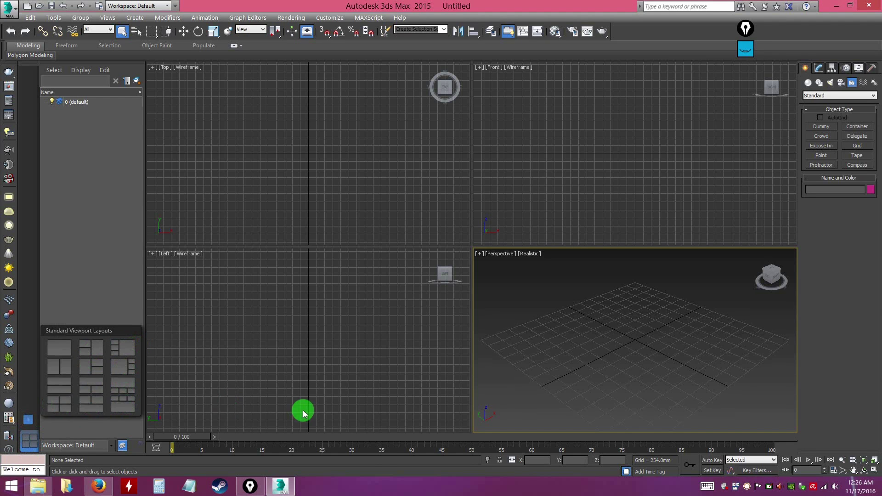
click(333, 218)
click(636, 211)
click(624, 359)
click(316, 360)
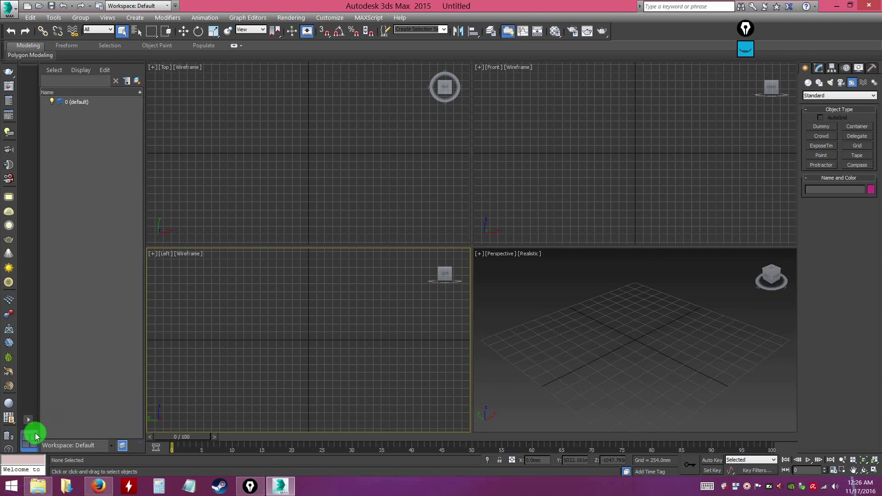
Step: Add the layout with two full-width stacked viewports and alternate between its Front and Top viewports, ending on Top
click(26, 421)
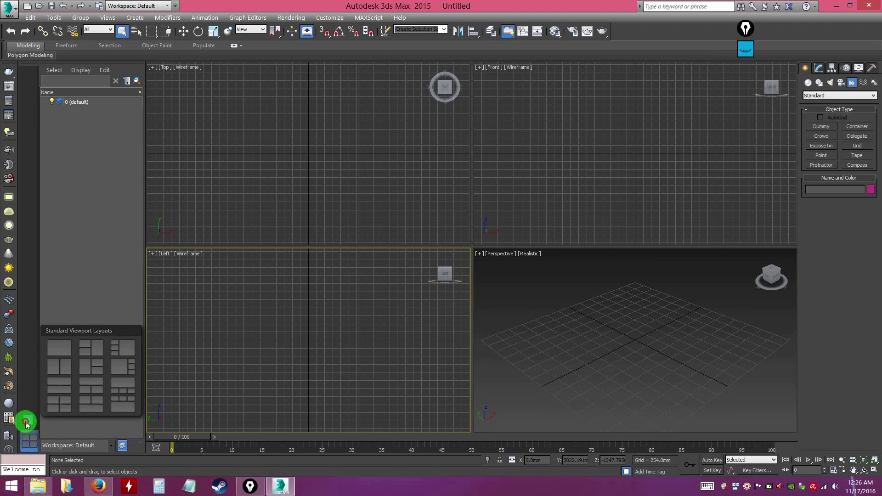
click(57, 384)
click(496, 337)
click(416, 164)
click(414, 316)
click(369, 143)
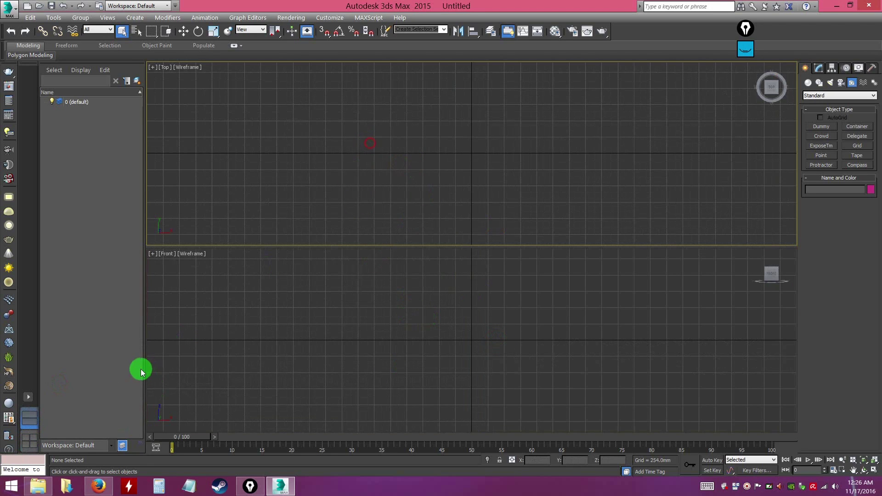
Step: Add the layout with three small stacked viewports beside one large viewport, and return to the four-viewport layout
click(30, 397)
click(131, 410)
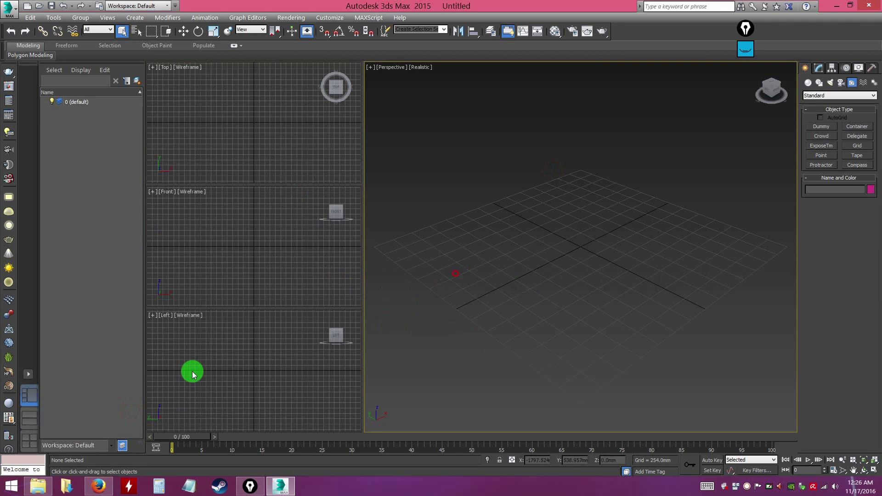
click(29, 440)
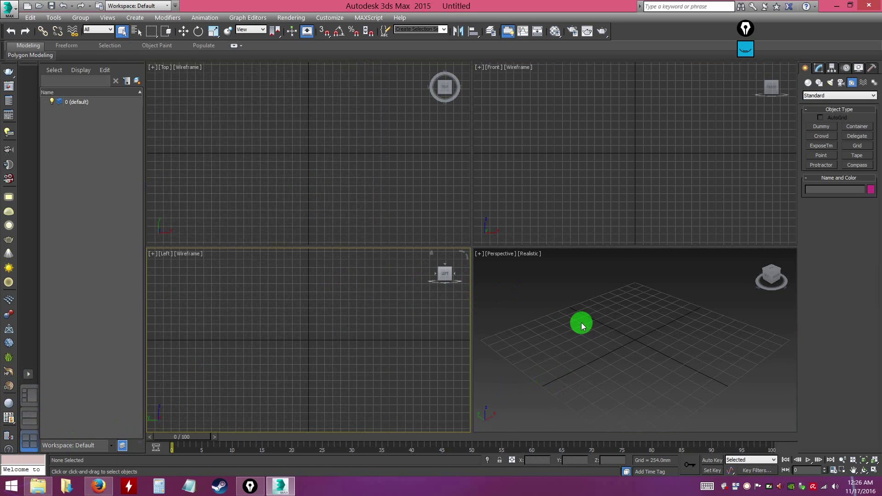
Step: Alternate between the Perspective and Front viewports, activate Top, and end on Front
click(582, 323)
click(565, 199)
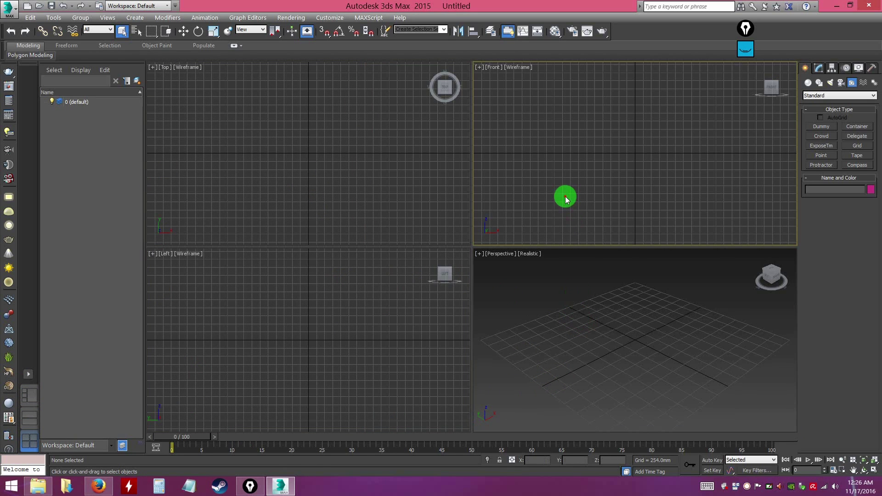
click(574, 295)
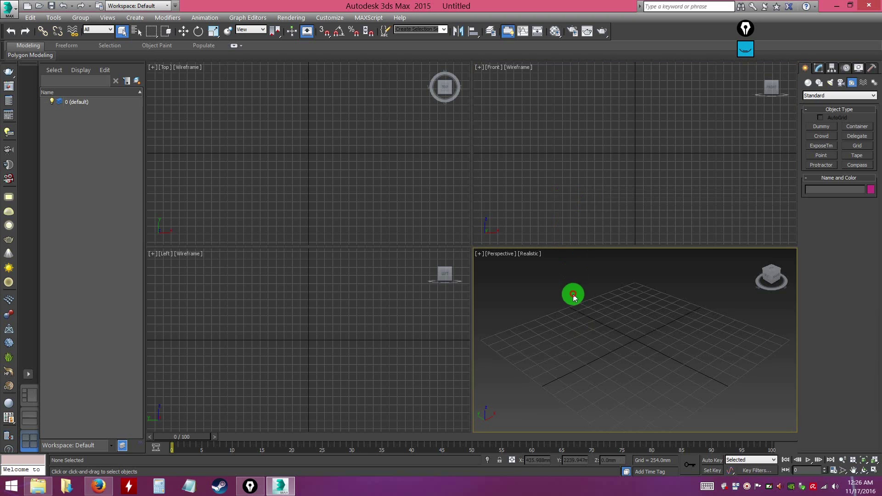
click(527, 169)
click(322, 177)
click(533, 169)
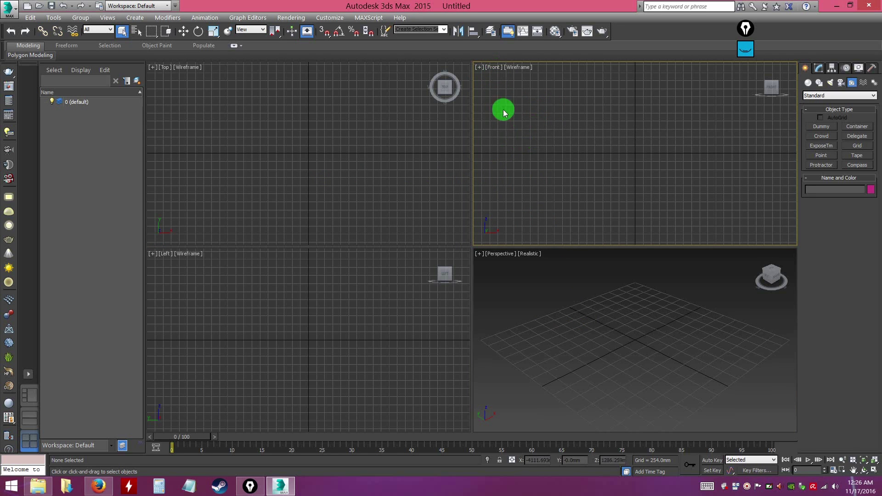
Step: Switch the Front viewport to the Perspective view and orbit it
click(493, 70)
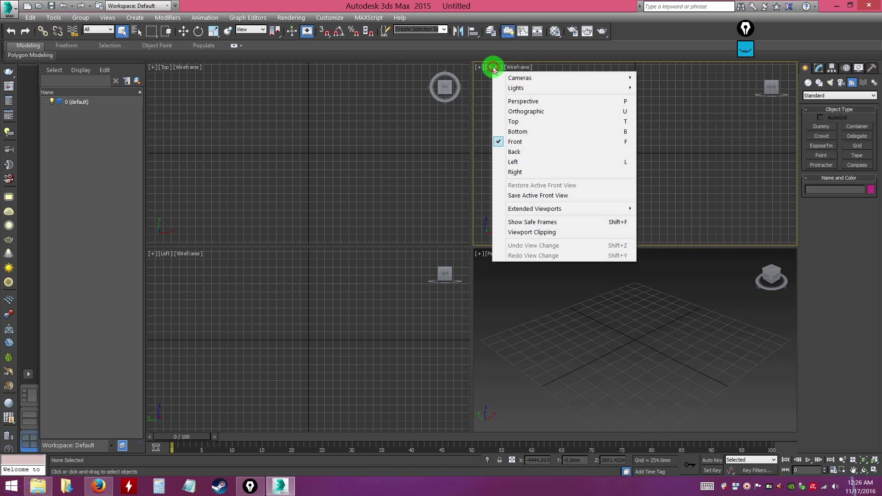
click(520, 103)
alt+middle_drag(694, 159, 669, 188)
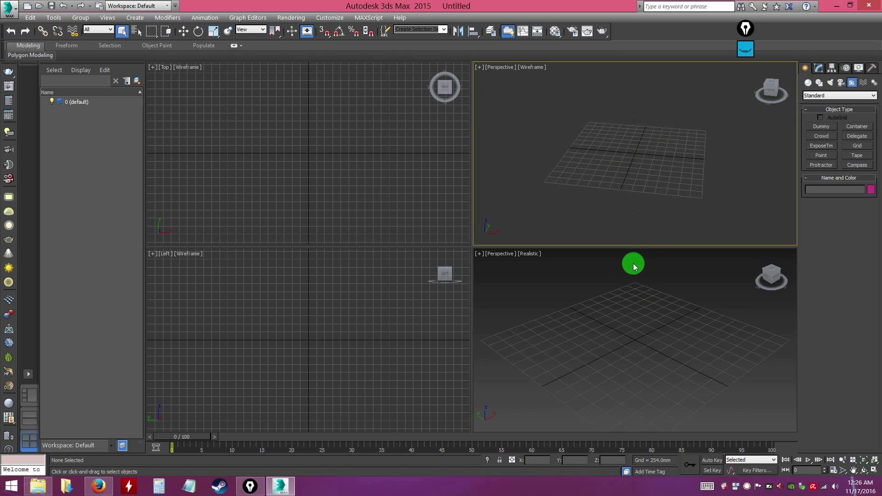
Step: Change the wireframe Perspective viewport to the Top view, and compare it by activating the Left and original Top viewports
click(502, 68)
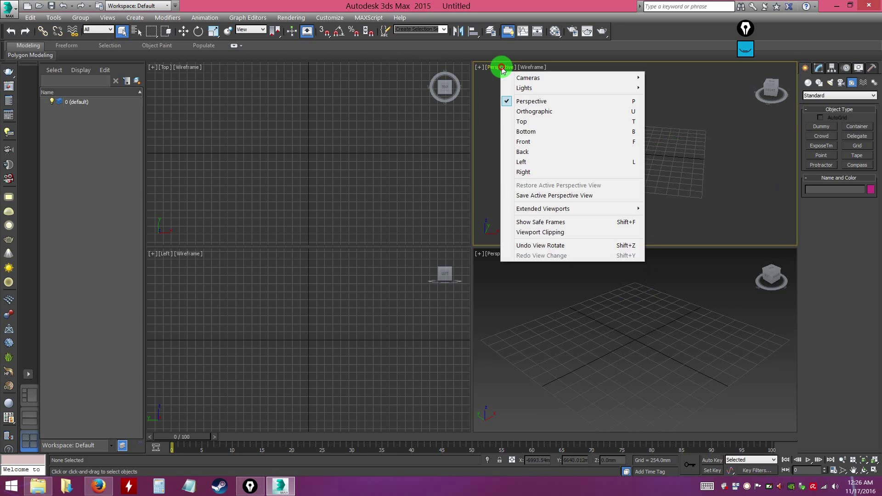
click(556, 121)
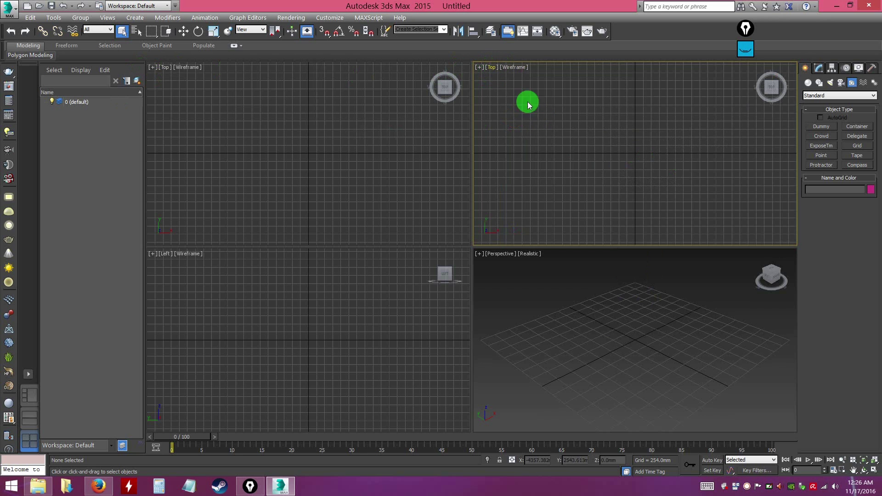
click(385, 293)
click(357, 151)
click(542, 151)
click(539, 118)
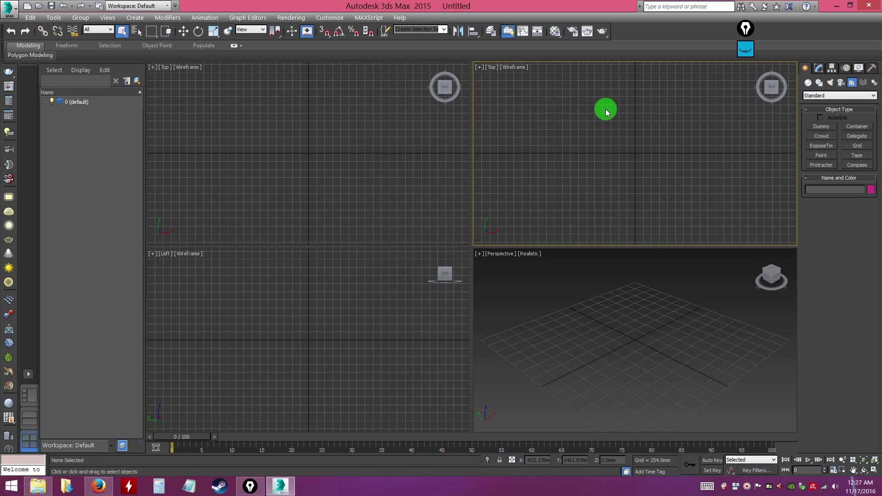
Step: Return the duplicate Top viewport to the Front view, check its view choices, and apply the Top view to the original Top viewport
key(f)
click(491, 67)
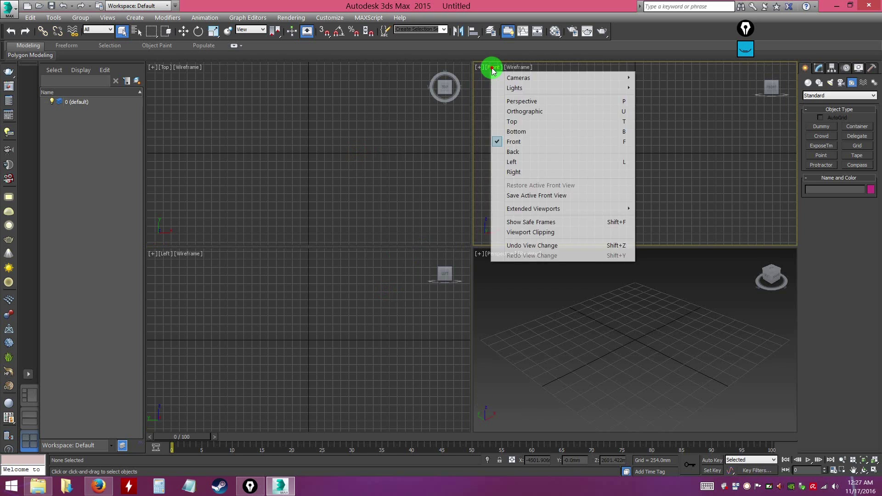
click(297, 151)
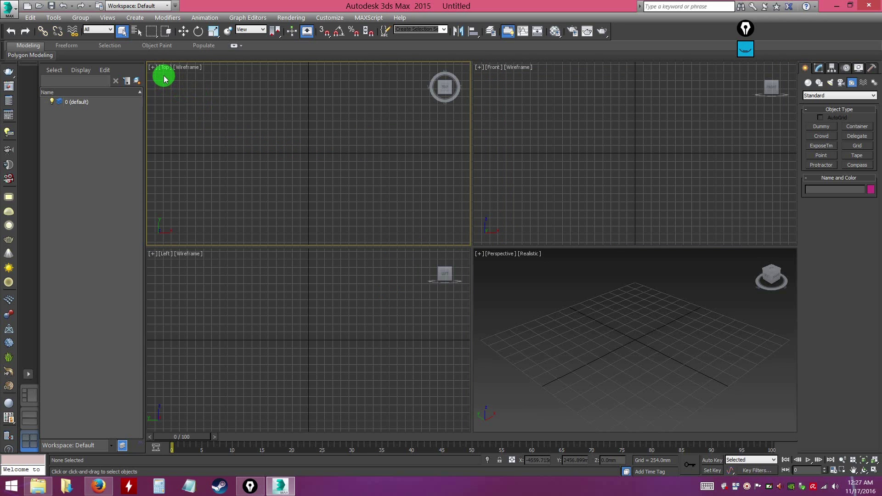
key(t)
Step: Activate the Left viewport and cycle through Top, Front and Perspective, ending on Left
click(259, 314)
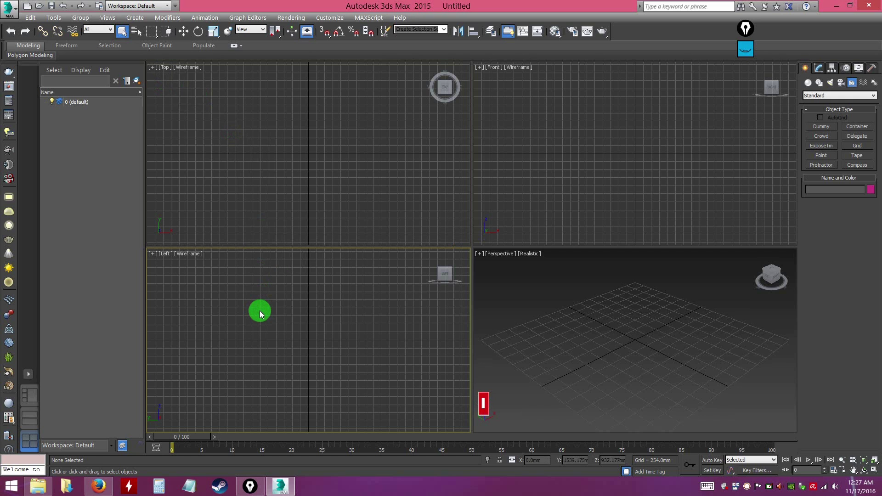
click(309, 189)
click(554, 188)
click(587, 318)
click(297, 330)
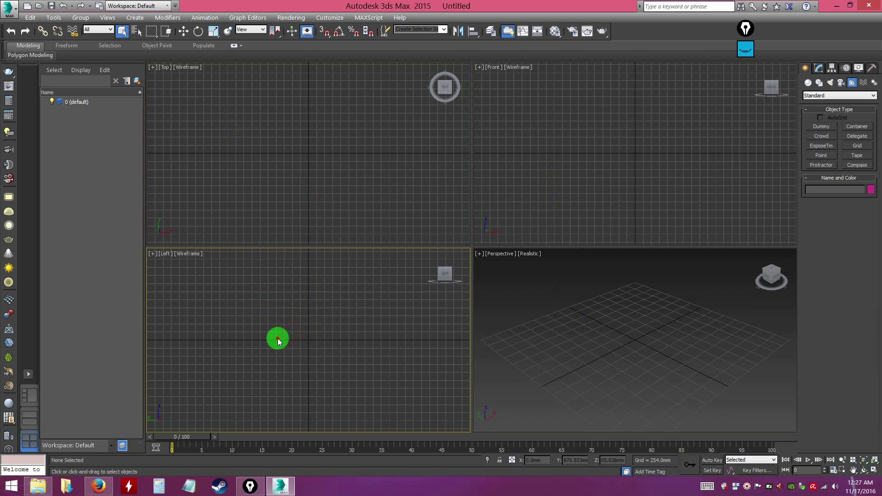
Step: Try the Perspective view in the Left viewport, orbit it, and return the viewport to the Left view
key(p)
alt+click(339, 325)
alt+middle_drag(339, 325, 319, 354)
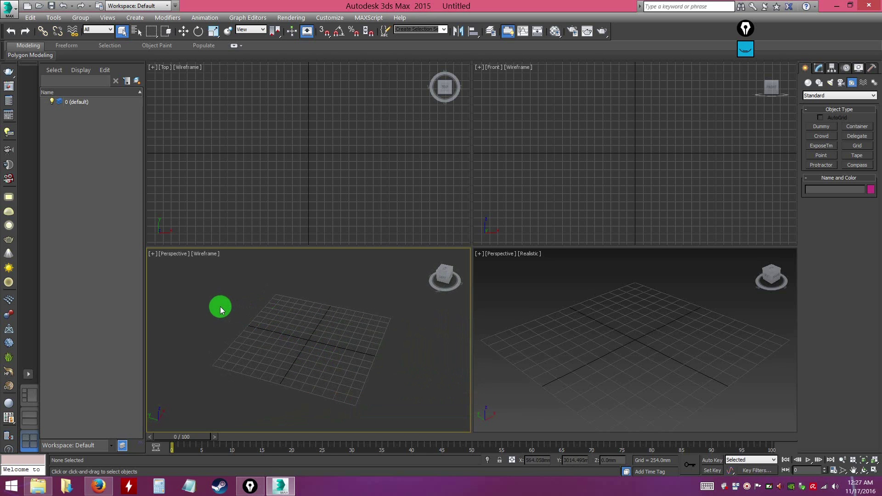
key(l)
Step: Move the active viewport repeatedly among Perspective, Front, Top and Left, orbit the Perspective view slightly, and end on Perspective
click(588, 344)
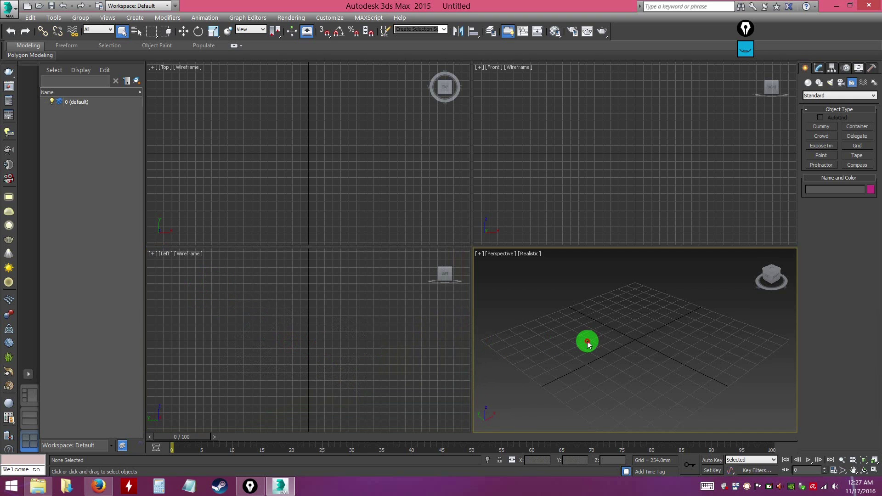
click(570, 131)
click(313, 165)
click(349, 331)
click(567, 330)
click(575, 210)
click(585, 345)
click(303, 345)
click(584, 336)
click(553, 169)
click(597, 328)
alt+middle_drag(645, 353, 578, 361)
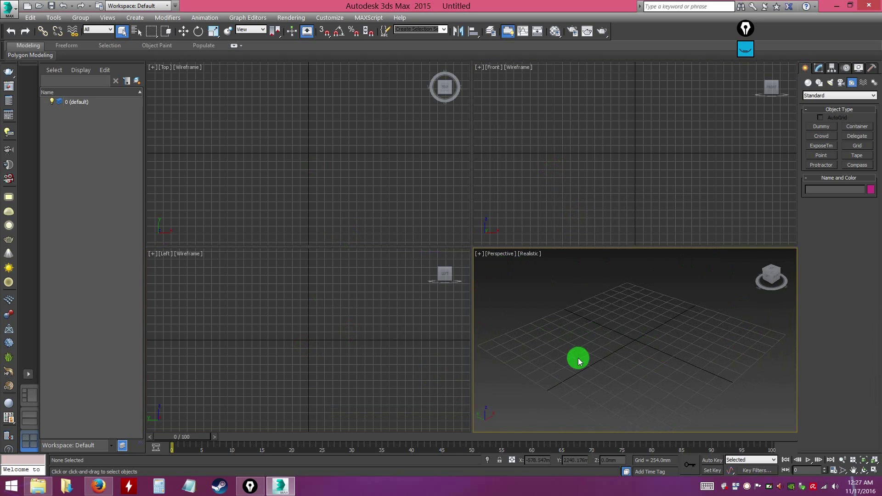
click(561, 189)
click(575, 362)
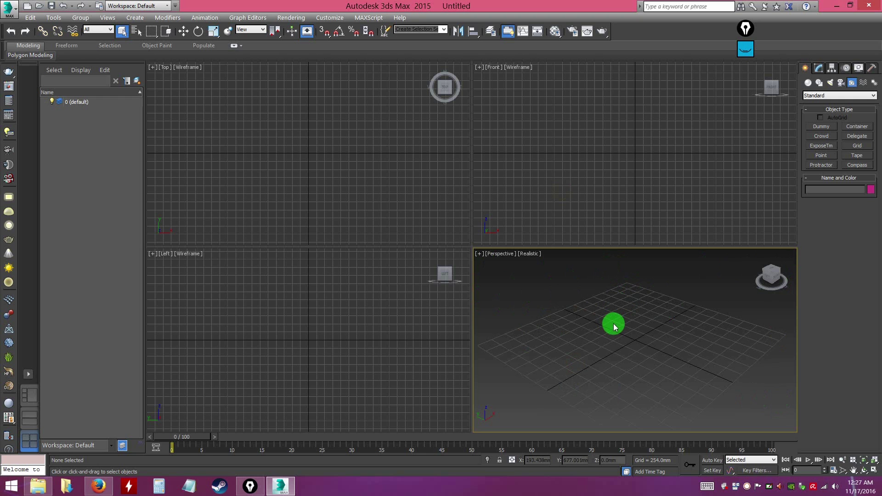
Step: Maximize the Perspective viewport, orbit it, restore the four-viewport display and orbit the Perspective view again
key(alt)
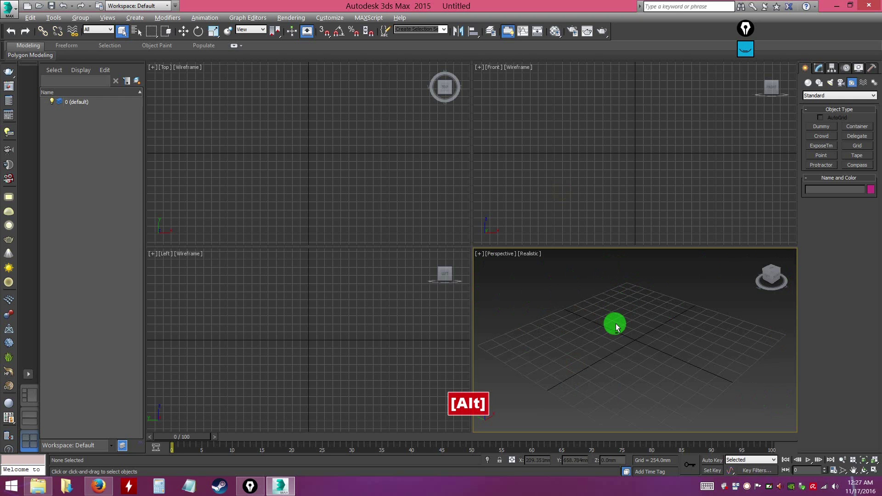
key(alt+w)
mouse_move(518, 331)
alt+middle_down()
mouse_move(517, 289)
mouse_move(523, 331)
mouse_move(522, 325)
alt+middle_up()
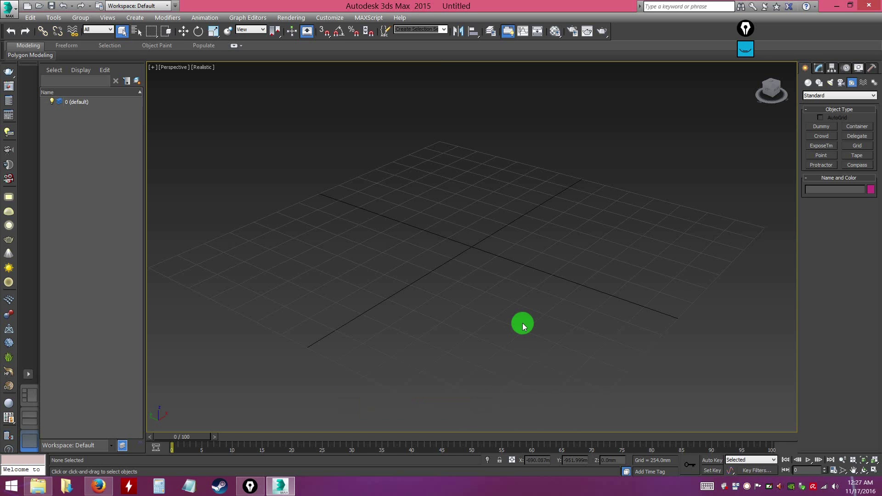
key(alt+w)
mouse_move(588, 352)
alt+middle_down()
mouse_move(614, 366)
mouse_move(650, 352)
mouse_move(636, 349)
alt+middle_up()
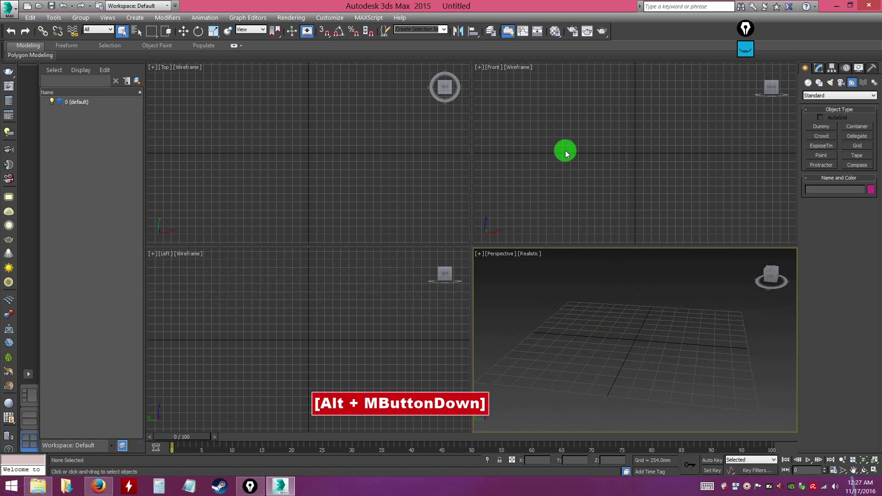
Step: Activate the Front, Top and Left viewports in turn, maximize Left and restore the four-viewport display
right_click(565, 151)
right_click(302, 171)
right_click(338, 361)
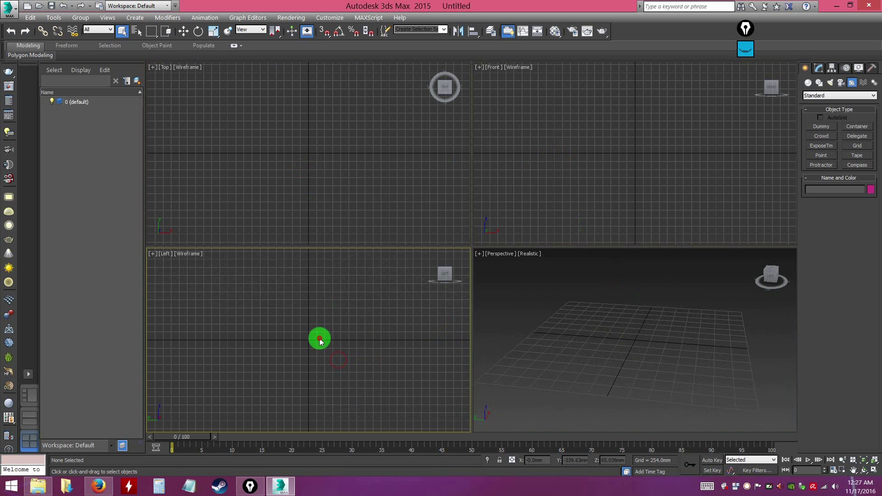
key(alt+w)
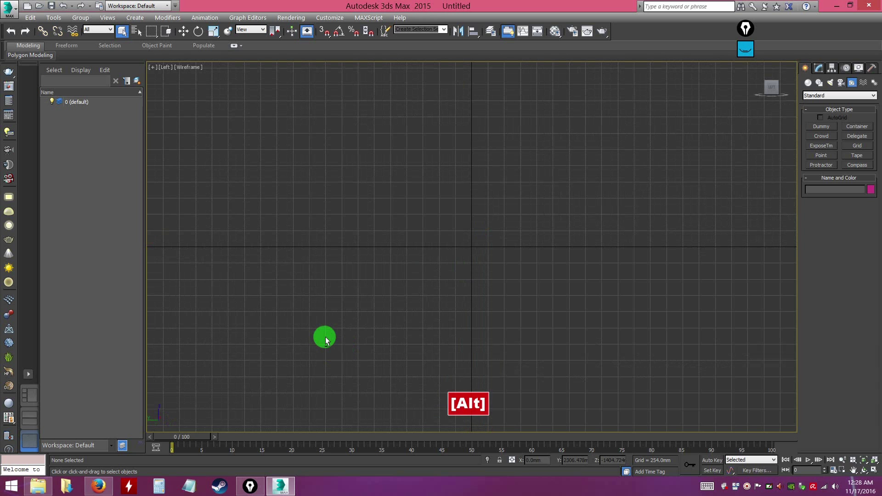
key(alt+w)
Step: Activate the Perspective viewport, orbit it slightly, and make the Left viewport active again
right_click(592, 368)
alt+middle_drag(638, 368, 619, 354)
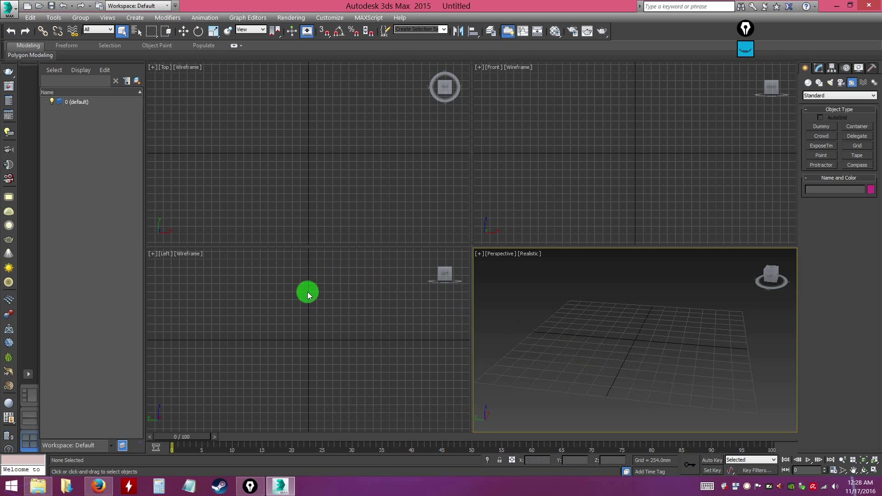
right_click(357, 324)
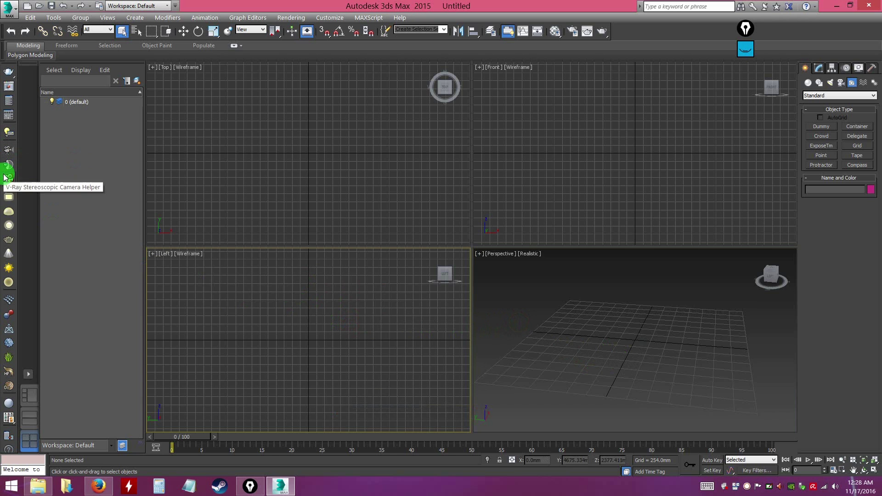
key(ctrl)
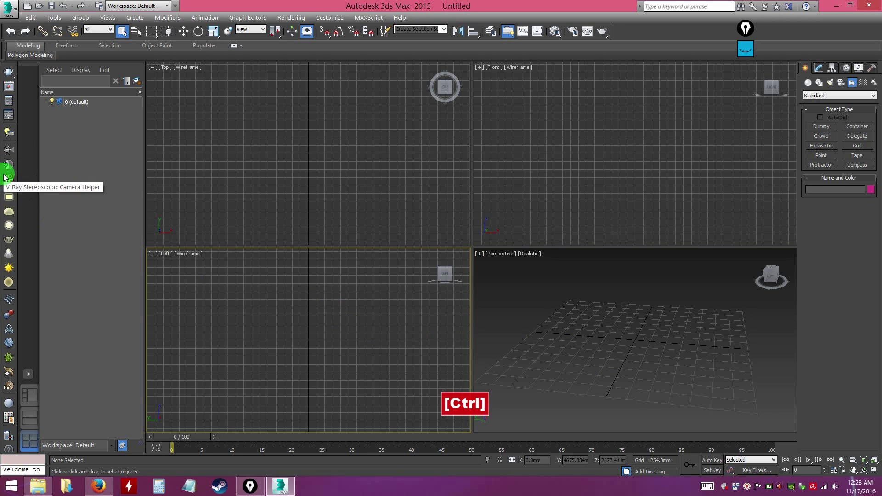
key(ctrl)
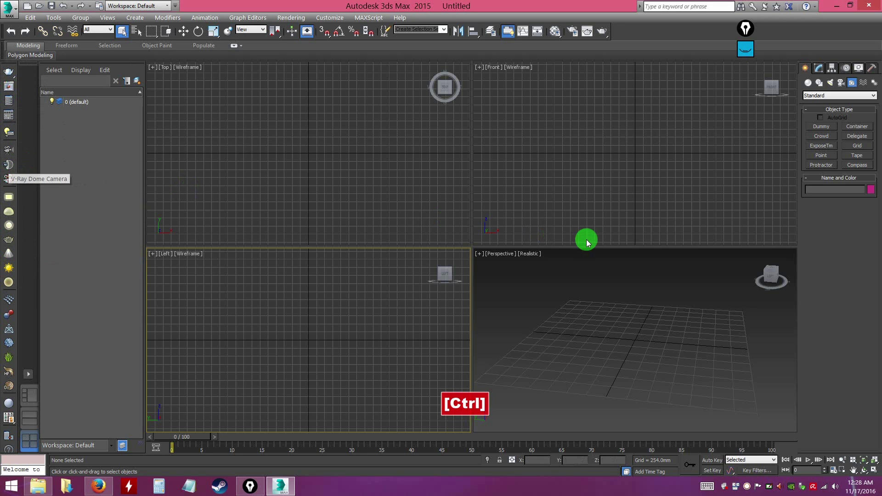
Step: Expand the screen pen palette and outline the vertical V-Ray toolbar with the magenta pen
click(745, 52)
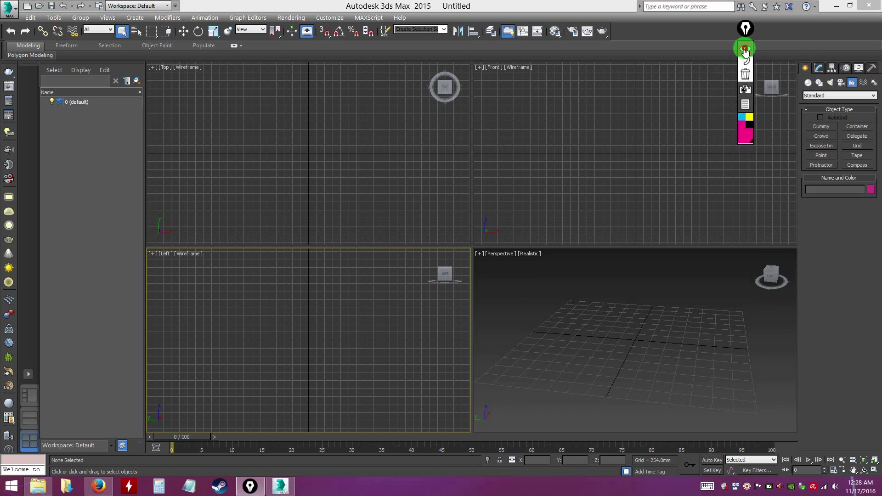
click(745, 79)
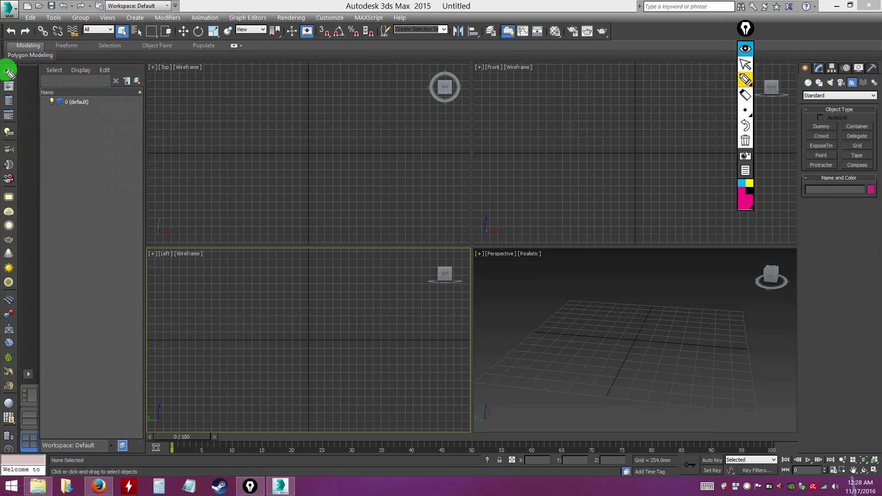
mouse_move(7, 71)
mouse_down()
mouse_move(23, 352)
mouse_move(5, 357)
mouse_move(5, 70)
mouse_up()
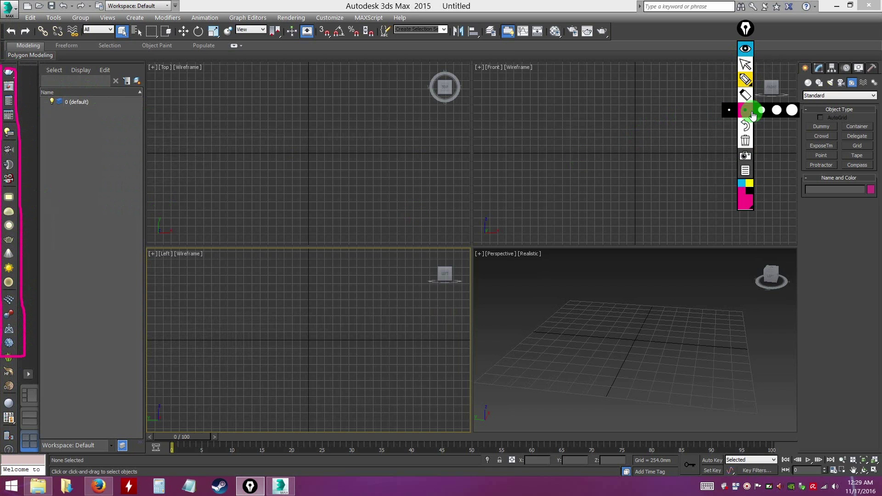
Step: Erase the magenta pen outline from the screen and collapse the pen palette
click(745, 141)
click(747, 61)
click(747, 50)
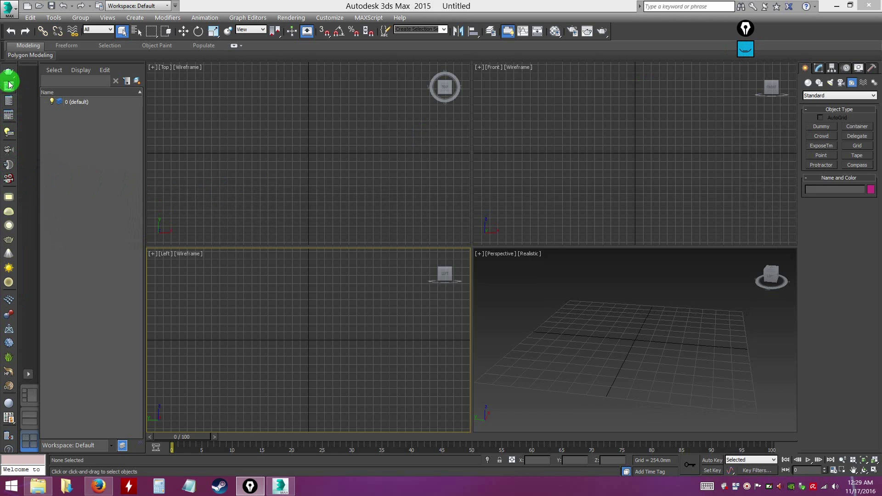
Step: Make the Perspective viewport active and orbit its view slightly
key(ctrl)
click(685, 358)
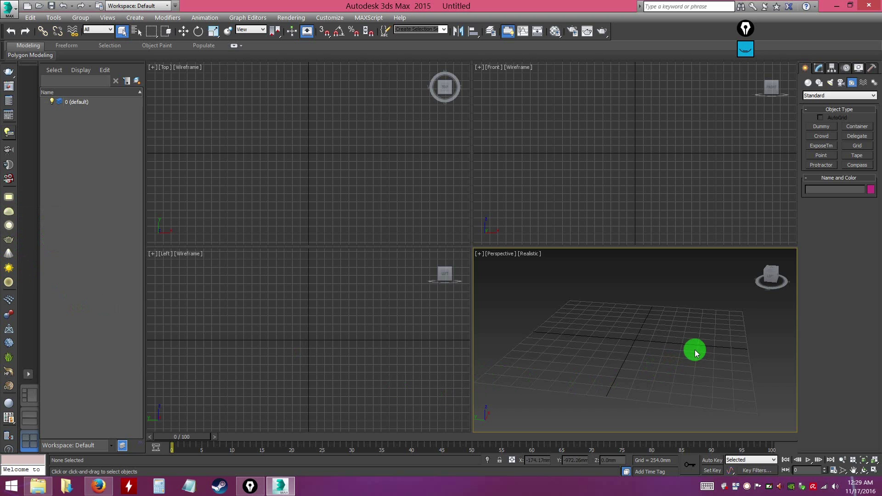
key(ctrl)
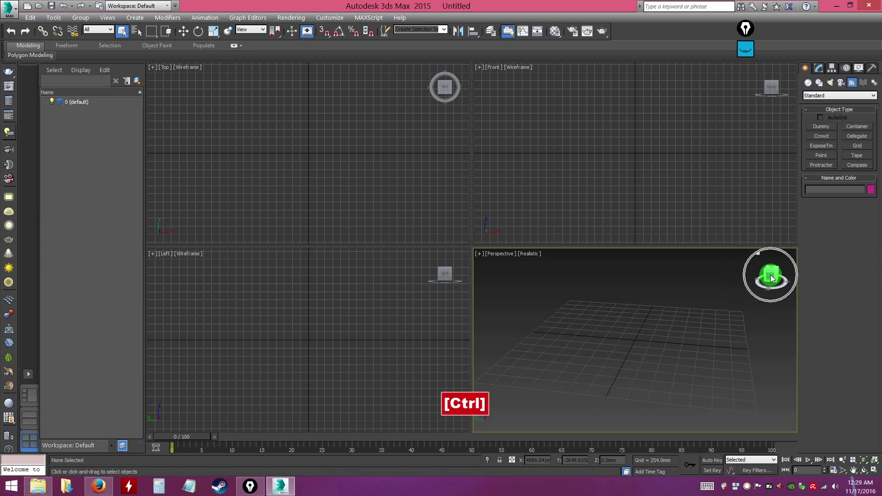
key(ctrl)
key(ctrl)
mouse_move(669, 342)
alt+middle_down()
mouse_move(671, 364)
mouse_move(666, 344)
alt+middle_up()
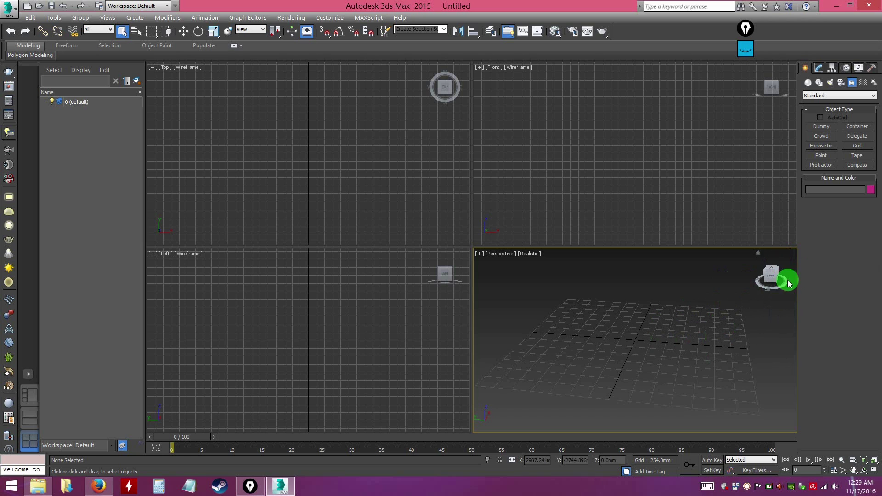
Step: Switch the active viewport between Perspective and Left, then through Front, Top and Left, ending on Perspective
click(715, 342)
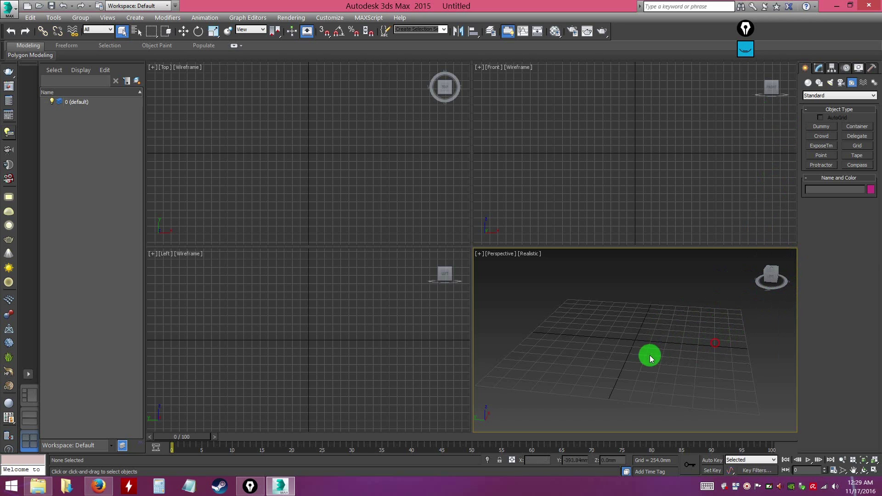
click(620, 337)
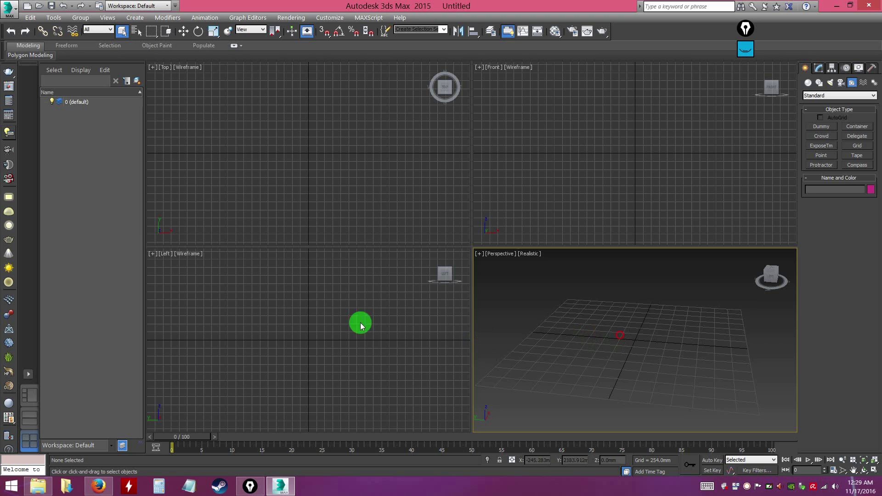
click(637, 322)
click(346, 340)
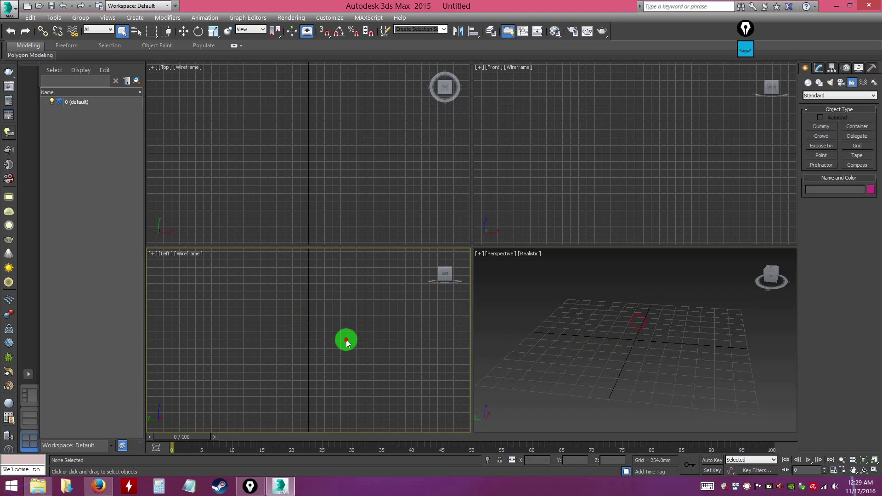
click(589, 356)
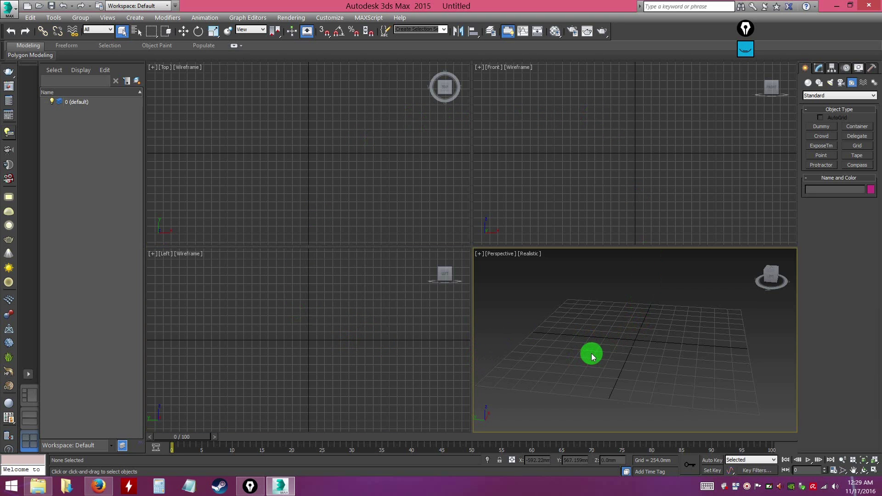
click(611, 169)
click(312, 160)
click(349, 323)
click(627, 358)
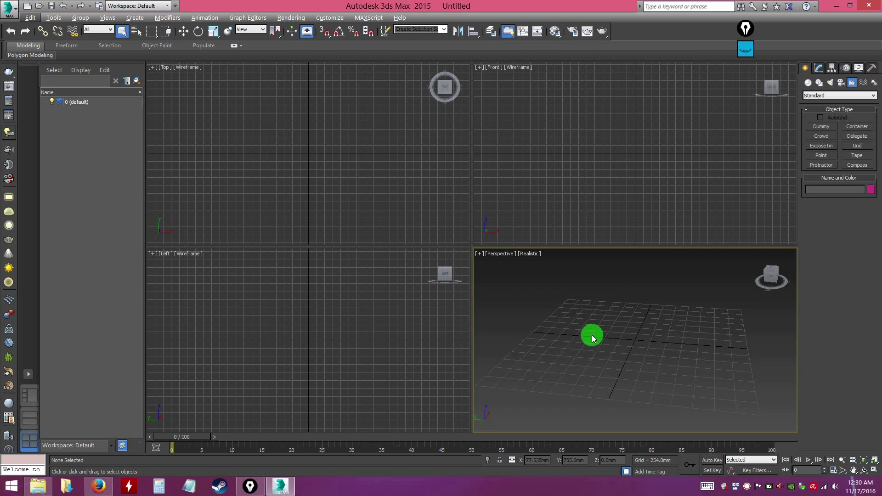
Step: Pan the Perspective view slightly and orbit it to a lower viewing angle
key(alt)
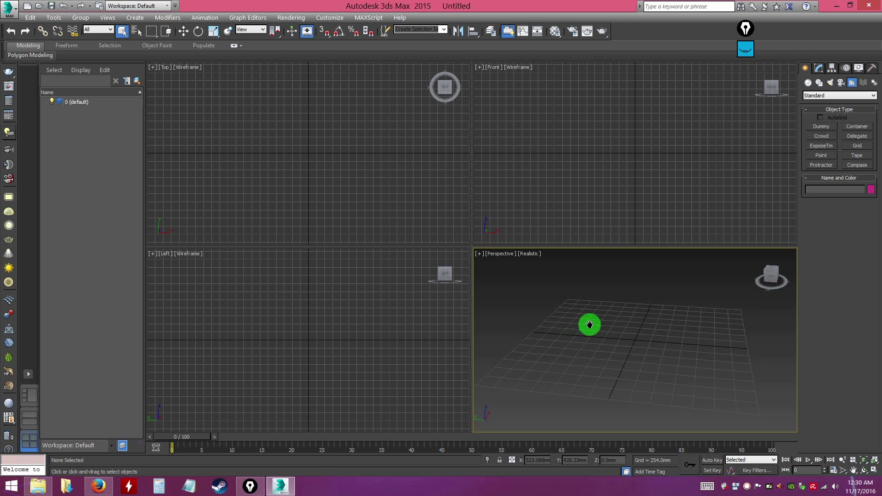
mouse_move(589, 325)
middle_down()
mouse_move(580, 342)
mouse_move(555, 325)
mouse_move(622, 297)
mouse_move(561, 375)
mouse_move(591, 264)
mouse_move(563, 363)
mouse_move(669, 329)
mouse_move(625, 302)
mouse_move(586, 317)
middle_up()
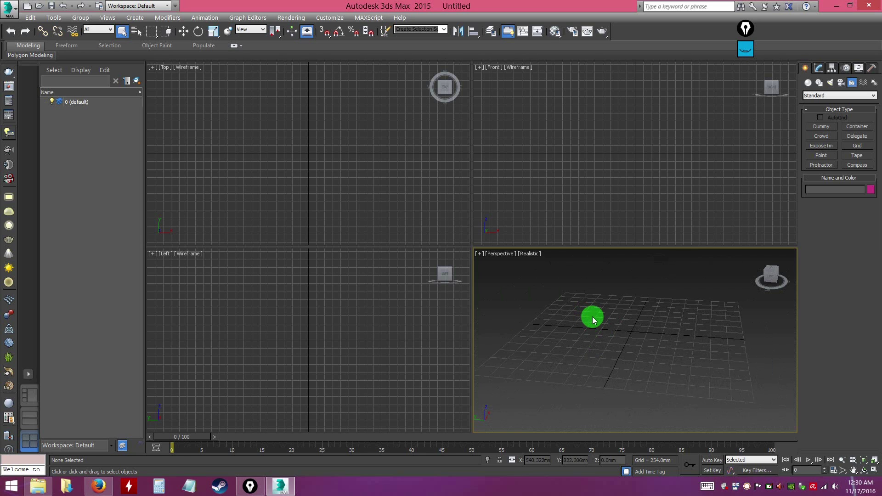
key(alt)
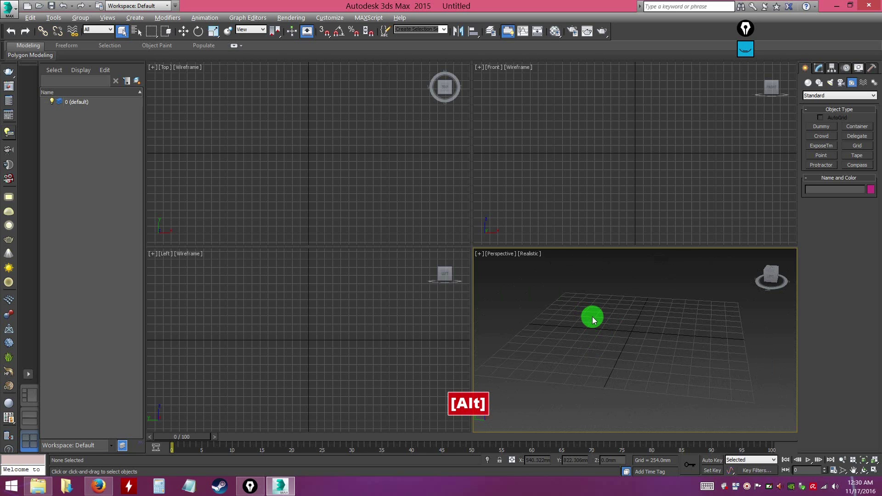
mouse_move(593, 317)
alt+middle_down()
mouse_move(594, 328)
mouse_move(613, 333)
mouse_move(641, 309)
mouse_move(597, 292)
mouse_move(547, 338)
mouse_move(637, 348)
mouse_move(655, 290)
mouse_move(568, 304)
mouse_move(614, 363)
mouse_move(671, 292)
mouse_move(574, 299)
mouse_move(588, 345)
mouse_move(611, 291)
mouse_move(571, 330)
mouse_move(599, 310)
alt+middle_up()
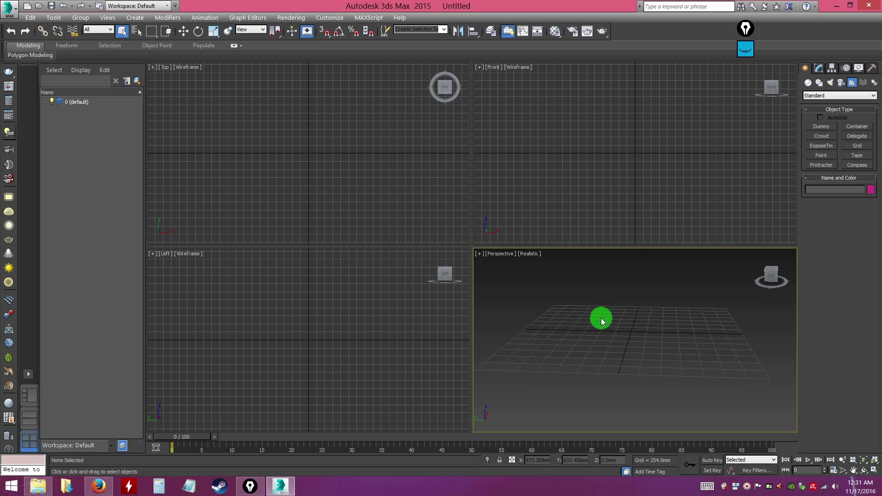
Step: Zoom the Perspective view smoothly in closer to the grid
key(ctrl+alt)
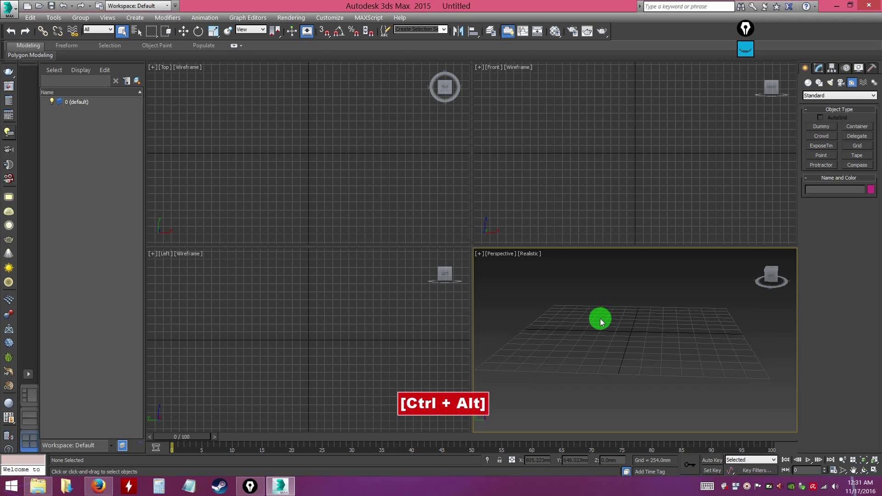
ctrl+alt+middle_drag(600, 321, 599, 319)
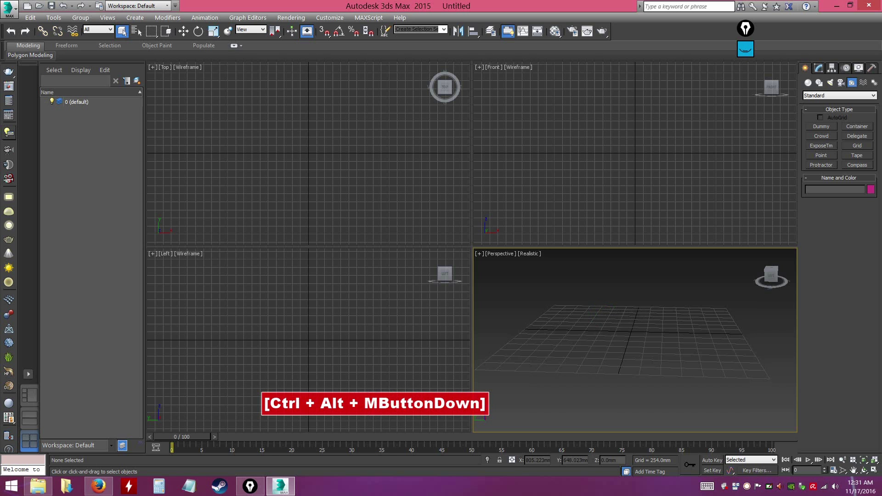
ctrl+alt+middle_drag(599, 320, 599, 319)
ctrl+alt+middle_drag(633, 340, 634, 365)
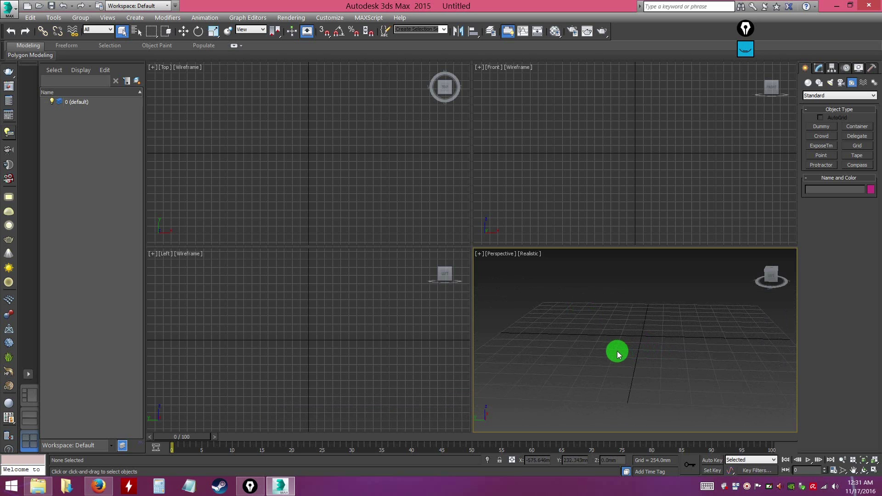
Step: Zoom the Perspective view in and out repeatedly in increments
scroll(617, 354, up, 3)
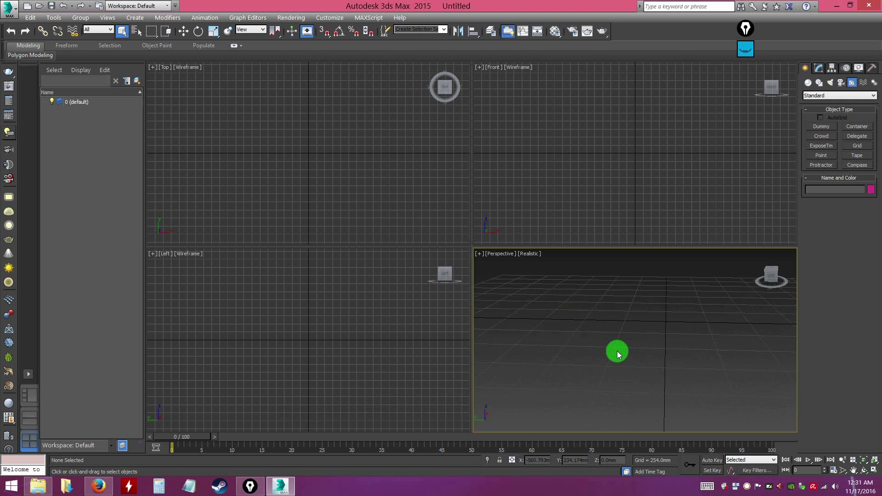
scroll(616, 354, down, 3)
scroll(616, 354, up, 3)
scroll(616, 351, down, 3)
scroll(616, 351, up, 3)
scroll(616, 351, down, 3)
scroll(617, 351, up, 1)
scroll(616, 351, up, 3)
scroll(616, 351, down, 2)
scroll(616, 350, up, 2)
scroll(615, 345, down, 3)
scroll(616, 343, up, 4)
scroll(617, 343, down, 1)
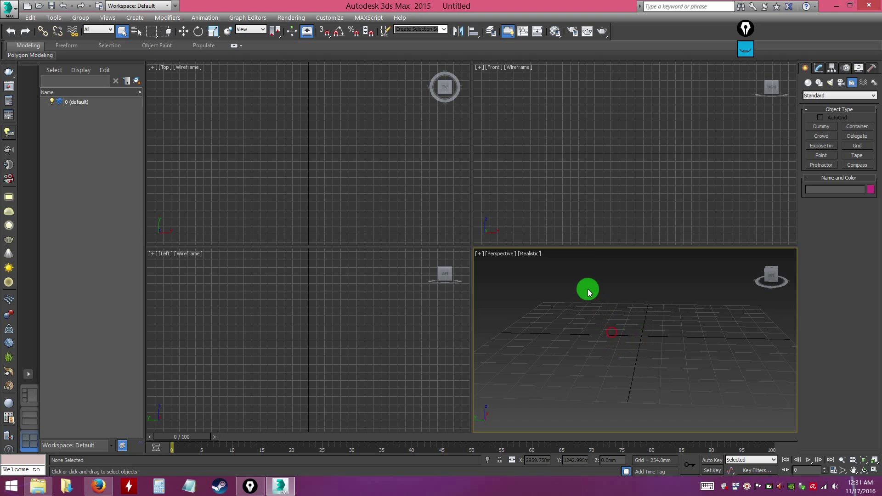
Step: Activate the Front, Top and Left viewports in turn and finish with Front active
click(555, 146)
click(252, 134)
click(287, 320)
click(201, 109)
click(259, 287)
click(610, 158)
click(600, 132)
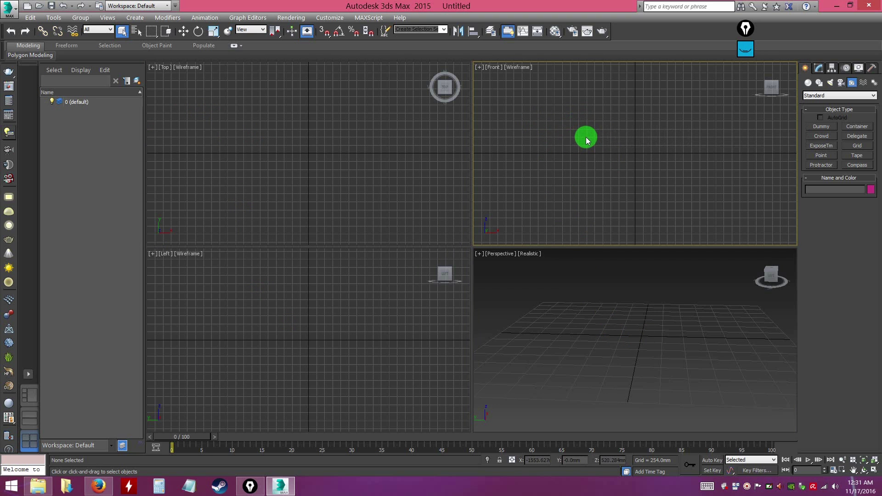
Step: Pan the Front view and zoom in on its grid
mouse_move(586, 138)
middle_down()
mouse_move(587, 130)
mouse_move(536, 142)
mouse_move(563, 128)
mouse_move(602, 163)
mouse_move(577, 148)
middle_up()
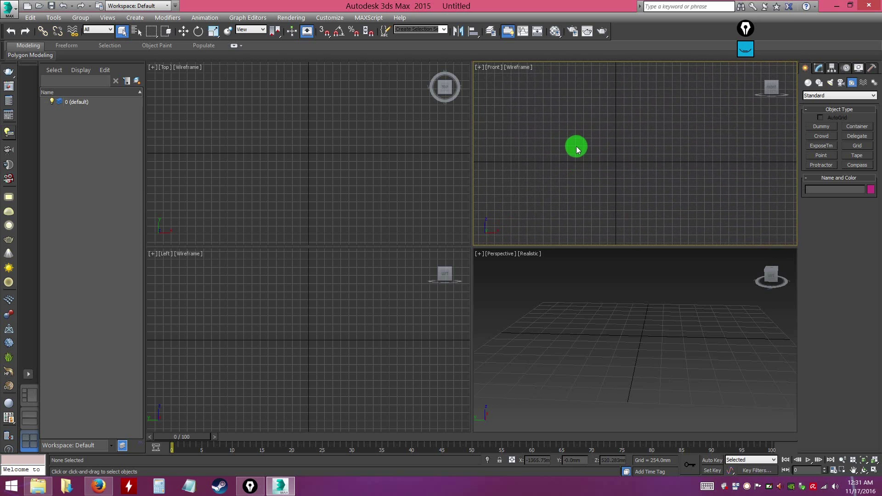
key(ctrl)
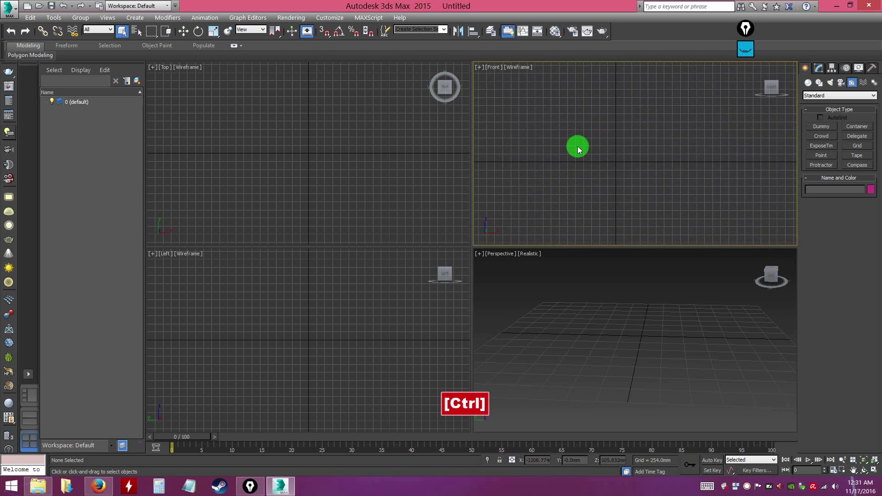
key(ctrl+alt)
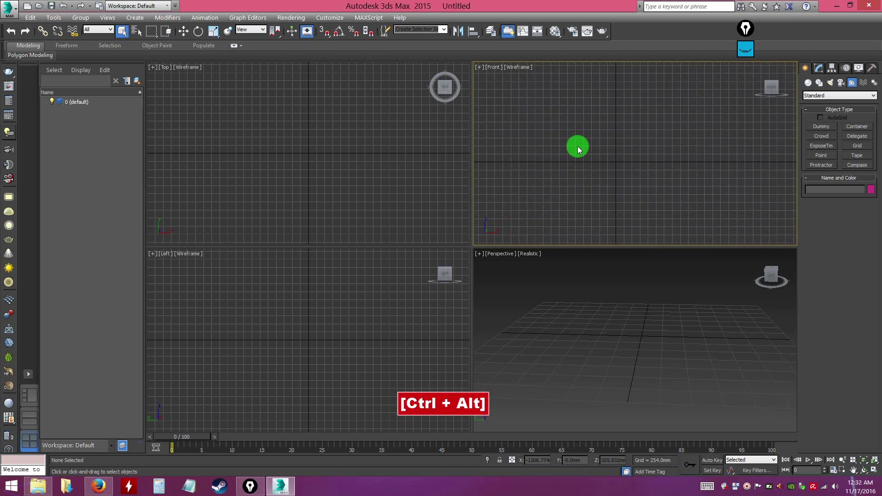
ctrl+alt+middle_drag(577, 148, 606, 153)
scroll(606, 153, up, 5)
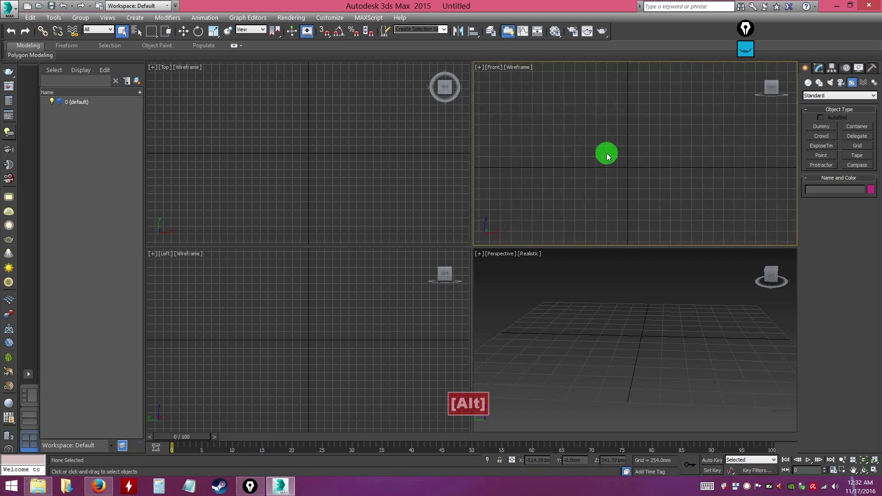
scroll(606, 153, down, 2)
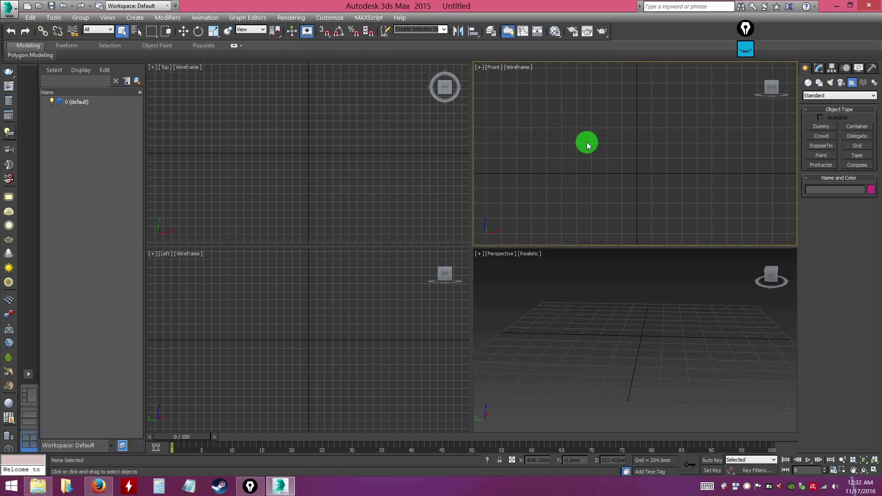
Step: Orbit the Front, Perspective, Top and Left viewports away from their current viewing angles
key(alt)
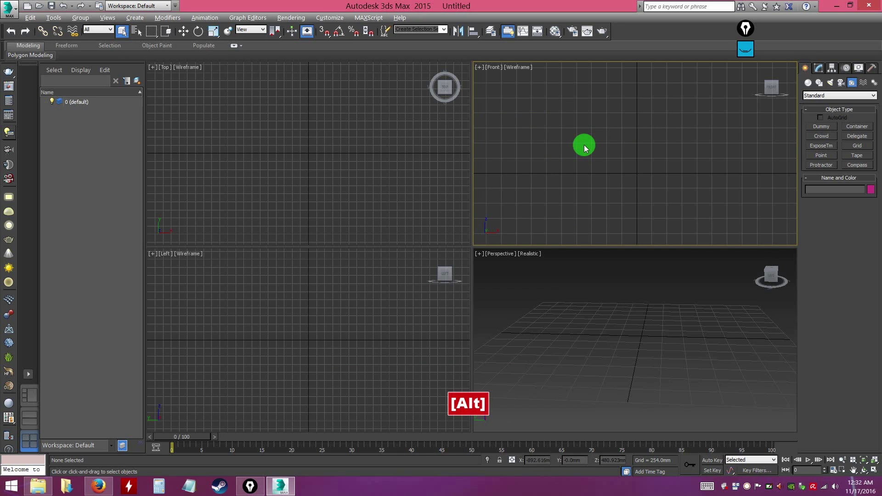
alt+middle_drag(585, 149, 585, 148)
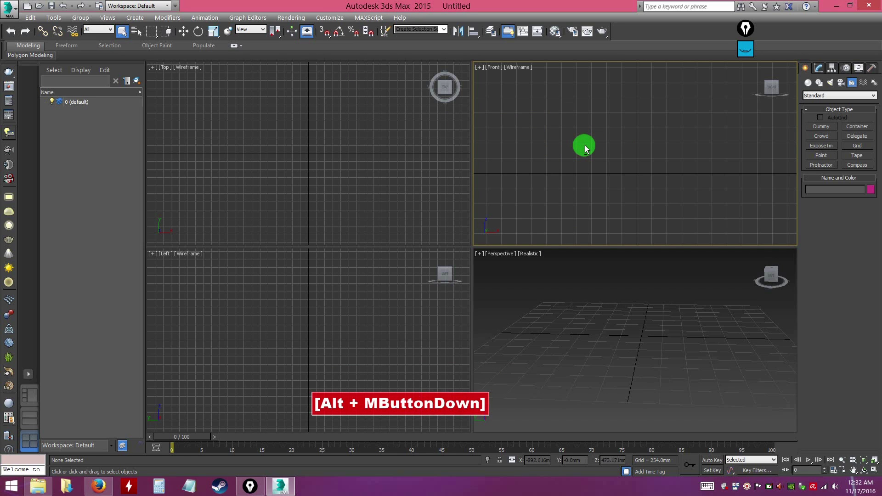
mouse_move(586, 148)
alt+middle_down()
mouse_move(602, 148)
mouse_move(610, 122)
mouse_move(566, 164)
mouse_move(609, 148)
mouse_move(562, 152)
mouse_move(610, 148)
mouse_move(555, 144)
mouse_move(550, 161)
mouse_move(591, 150)
mouse_move(572, 153)
mouse_move(588, 160)
mouse_move(593, 139)
mouse_move(576, 153)
mouse_move(588, 150)
mouse_move(583, 145)
mouse_move(592, 158)
alt+middle_up()
alt+middle_drag(654, 331, 648, 297)
alt+middle_drag(630, 179, 414, 181)
alt+middle_drag(322, 174, 305, 80)
alt+middle_drag(327, 315, 375, 284)
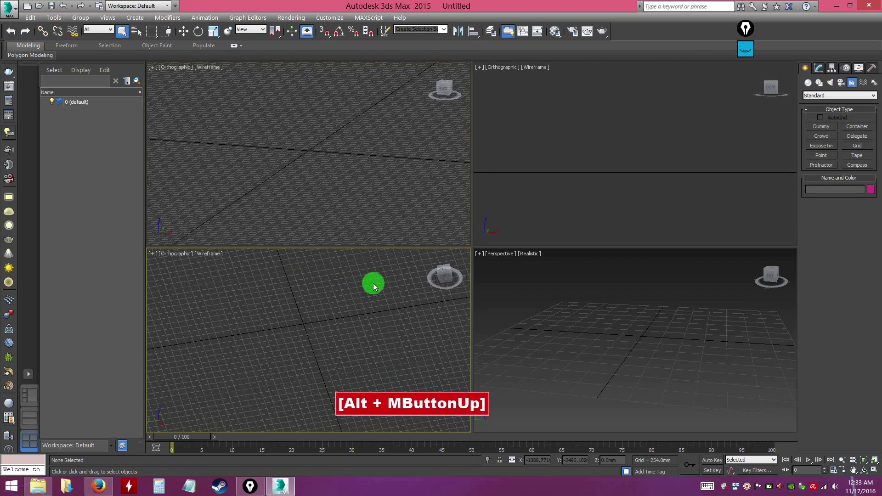
Step: Reset the three rotated orthographic viewports to their standard Left, Top and Front views
click(329, 297)
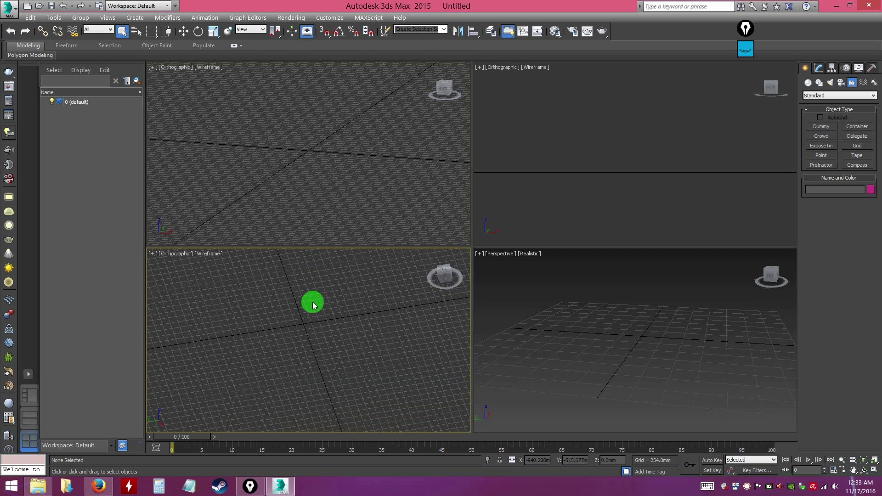
click(287, 308)
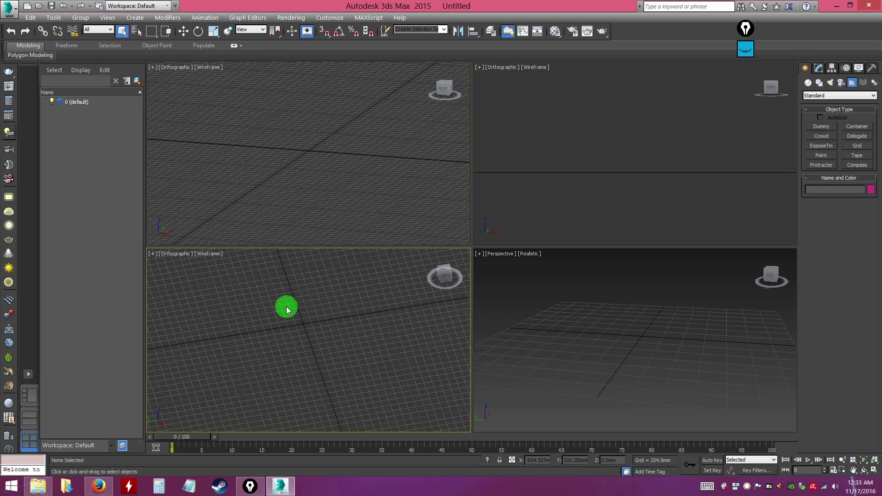
key(l)
click(220, 142)
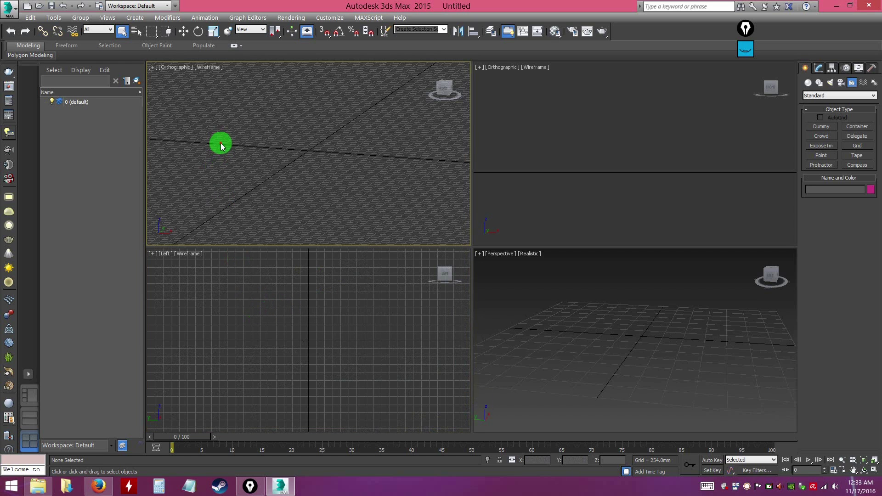
click(174, 68)
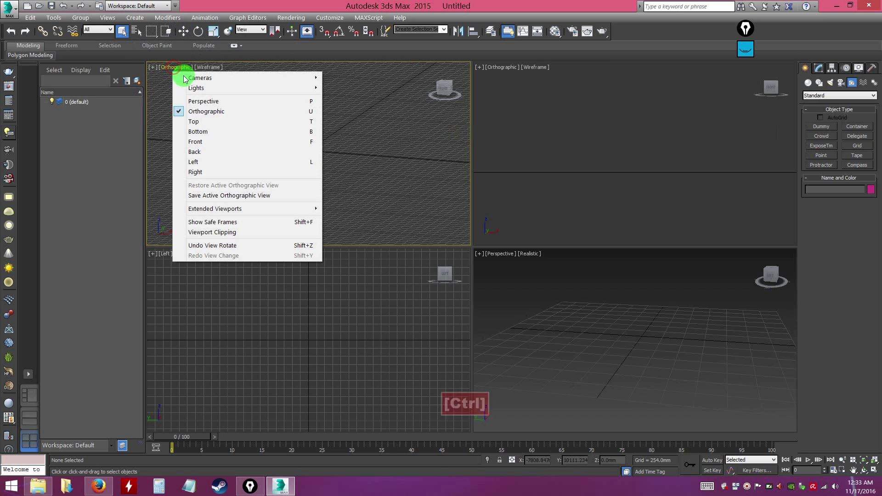
click(194, 122)
click(561, 116)
click(499, 67)
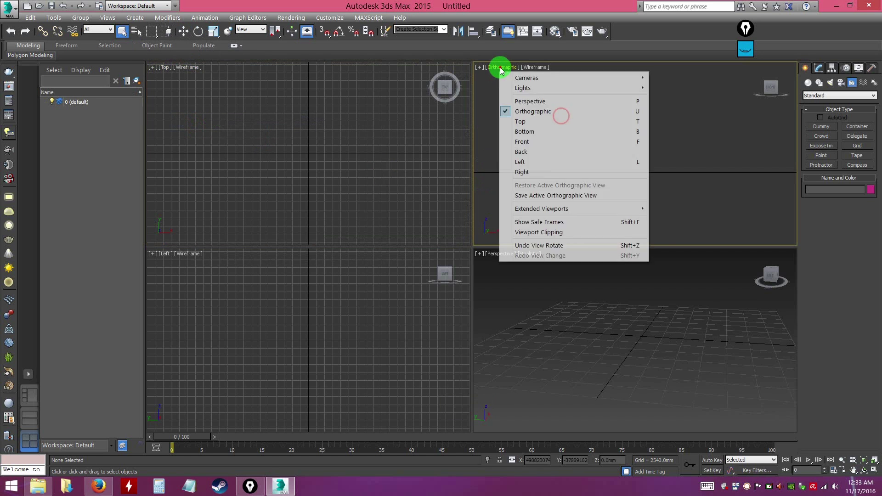
click(523, 143)
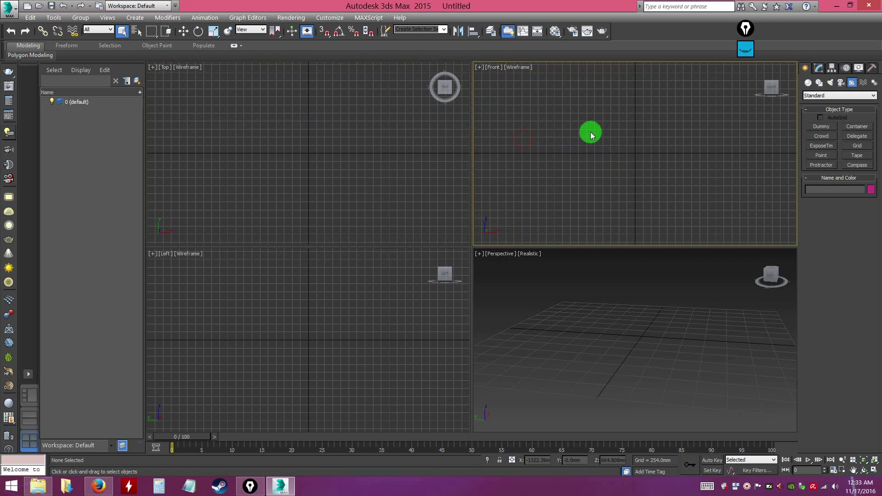
Step: Orbit the Front viewport away from its angle and restore it to the standard Front view
alt+middle_drag(595, 155, 594, 159)
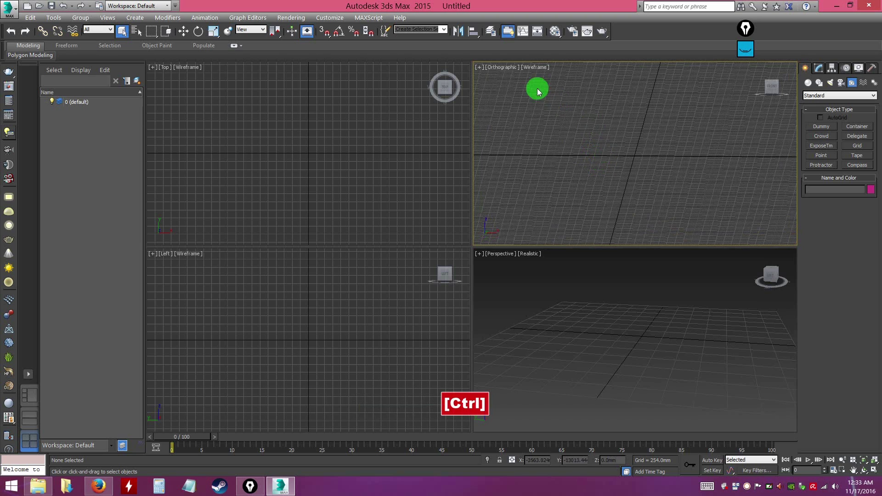
click(504, 67)
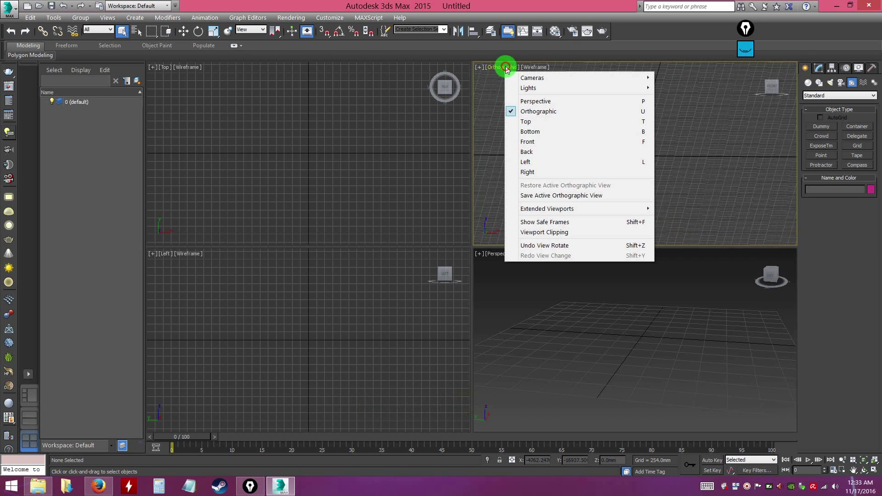
click(531, 142)
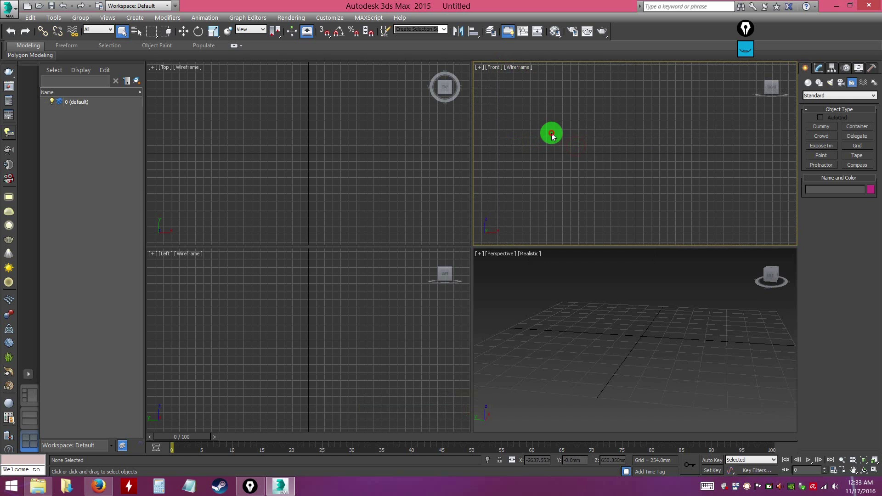
Step: Enable Lock Orbit in orthographic in the mouse control settings of the user interface customization, and close the dialog
click(330, 18)
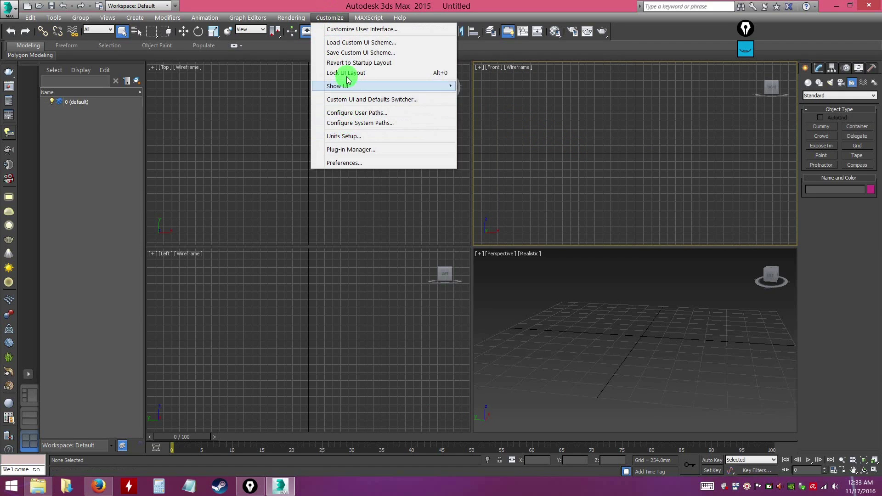
click(354, 29)
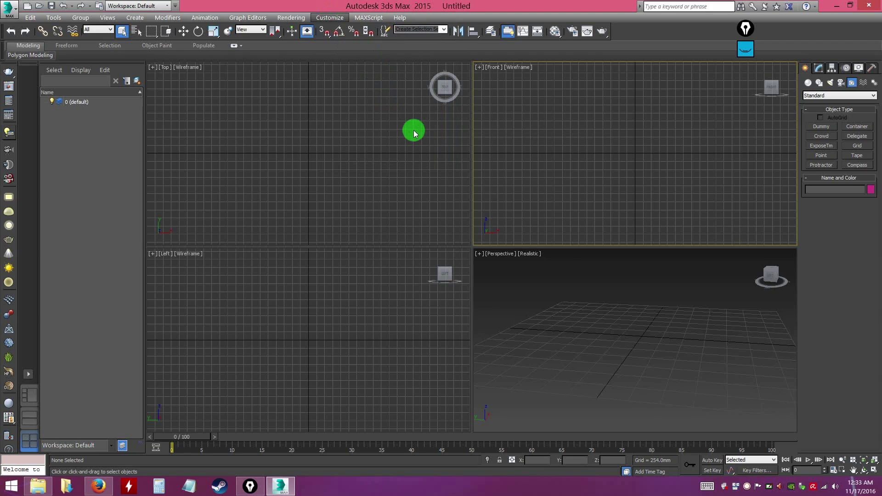
click(329, 129)
click(360, 131)
click(330, 130)
click(364, 131)
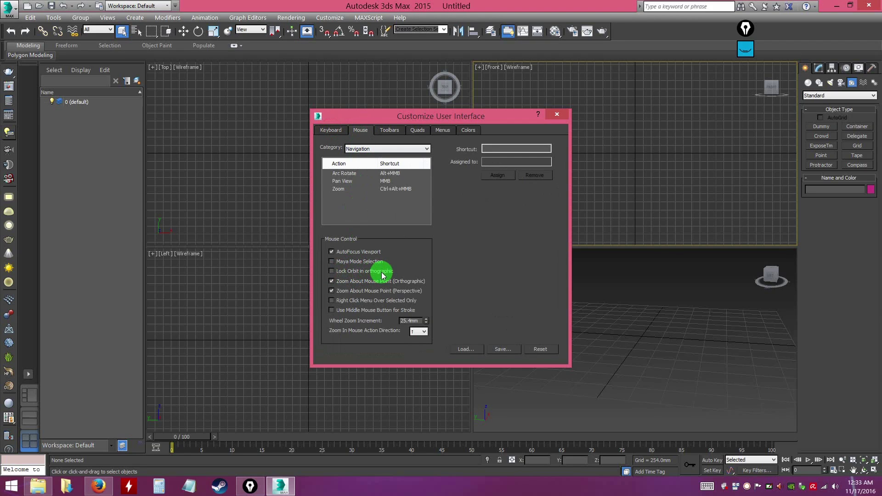
click(331, 271)
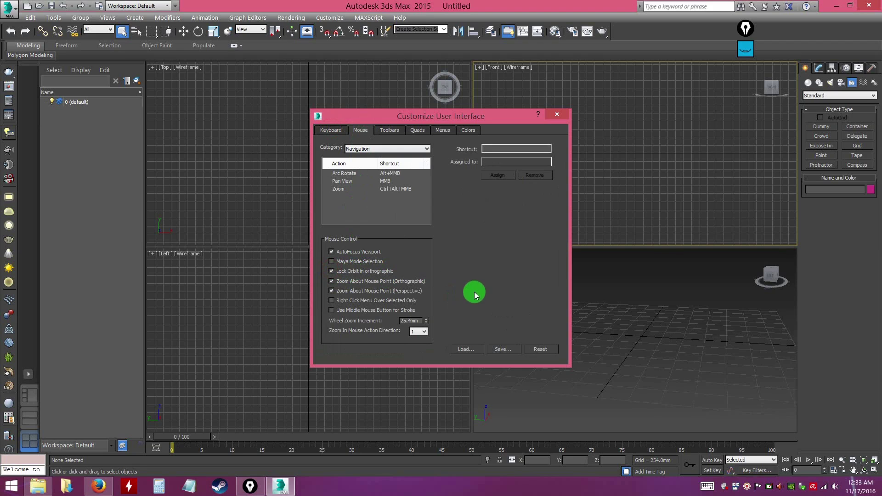
click(558, 114)
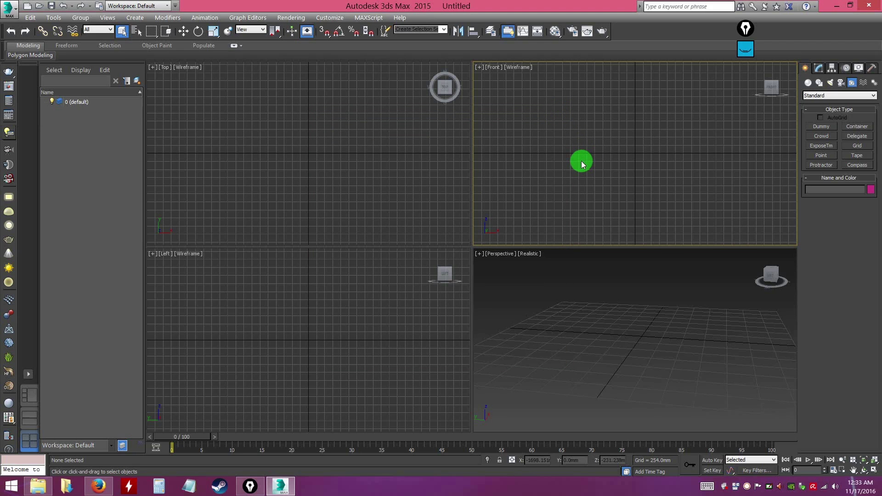
Step: Test orbiting in the Front, Top and Left viewports, and orbit the Perspective viewport
alt+middle_drag(581, 159, 608, 169)
alt+middle_drag(306, 129, 317, 250)
alt+middle_drag(313, 282, 640, 280)
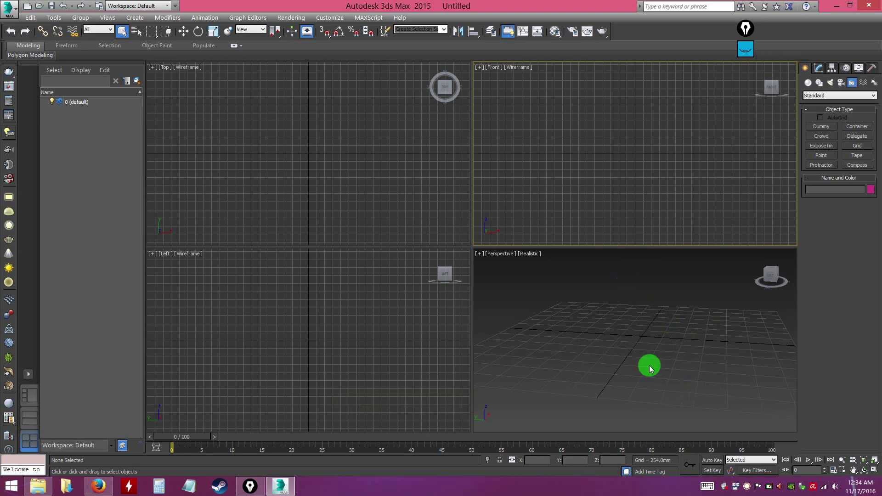
alt+middle_drag(649, 351, 626, 345)
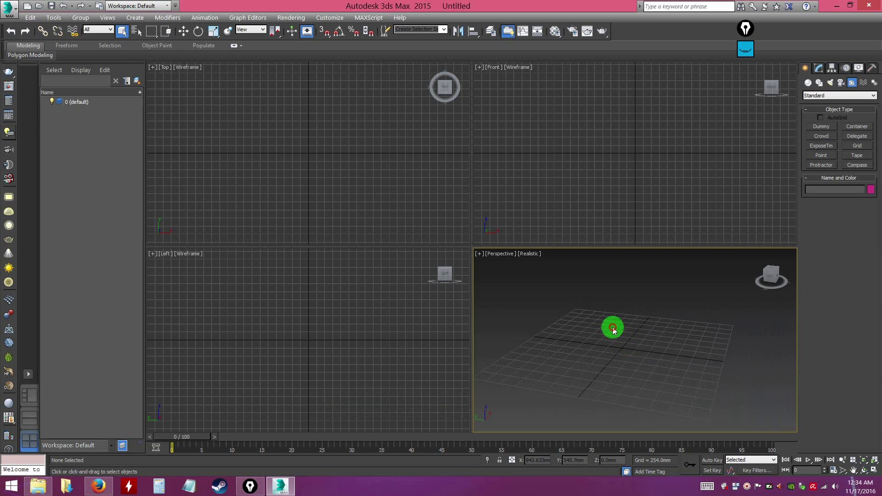
click(612, 323)
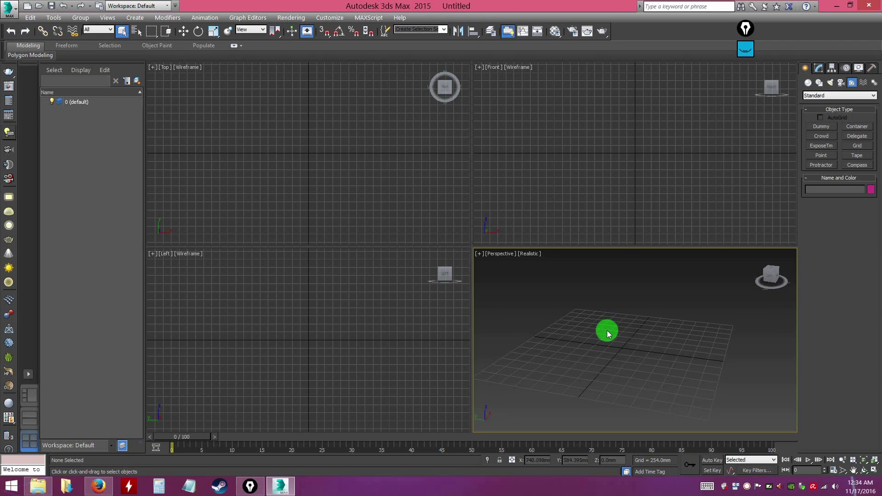
click(599, 325)
click(590, 326)
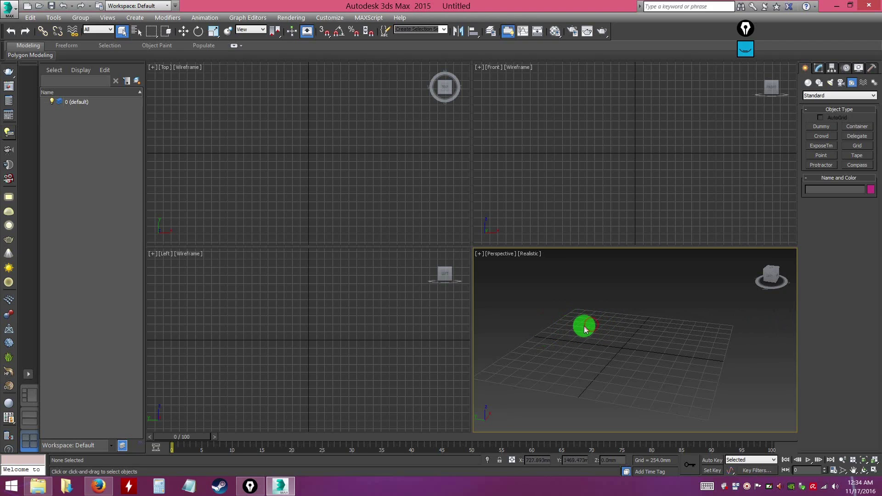
Step: Open Units Setup and choose Metric with Millimeters as the display unit scale
click(332, 18)
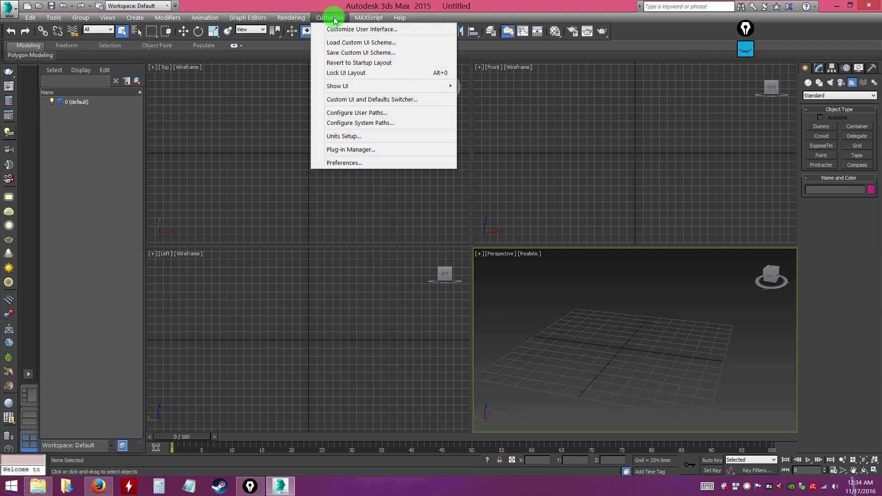
click(337, 136)
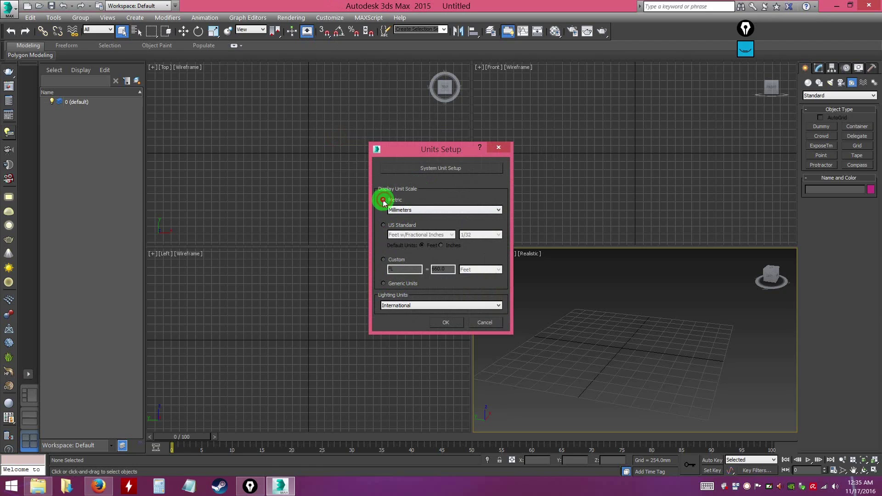
key(ctrl)
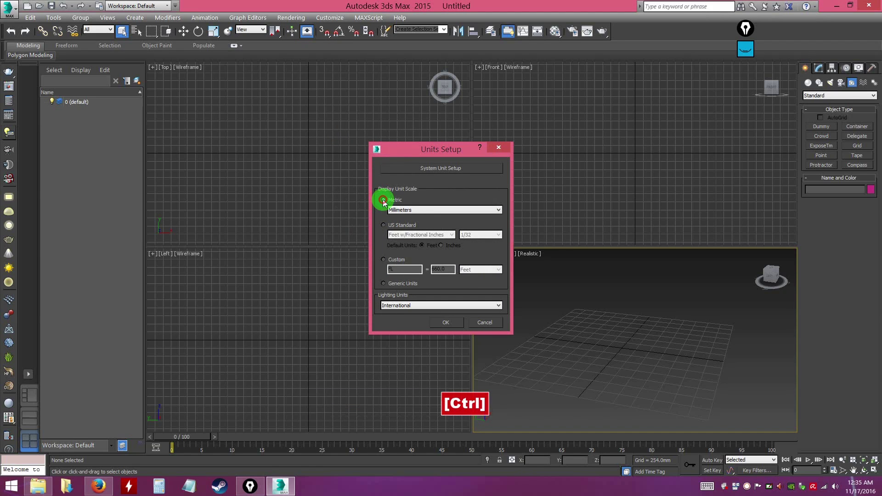
click(400, 210)
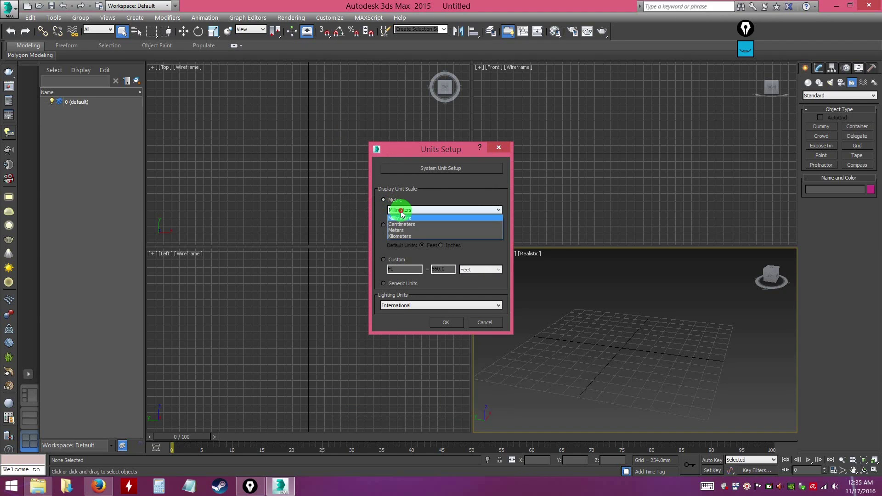
click(398, 218)
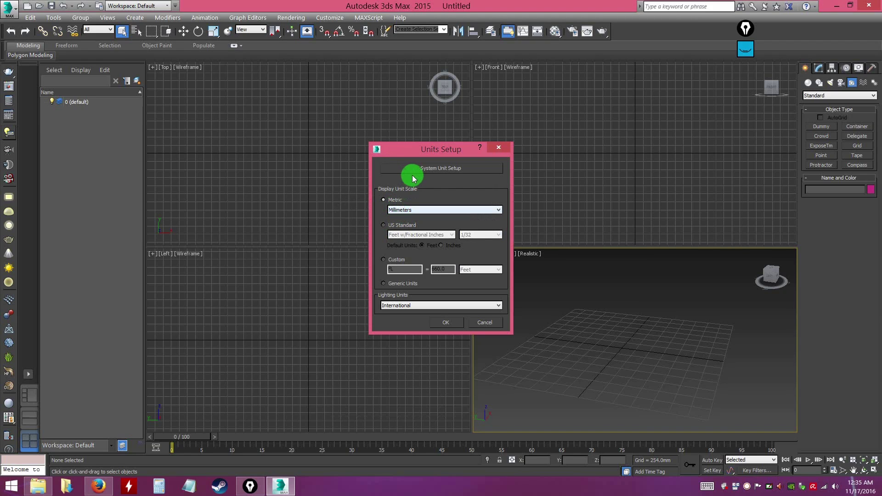
Step: Review the available system unit scales in System Unit Setup and accept 1 unit = 1.0 Inches
click(444, 171)
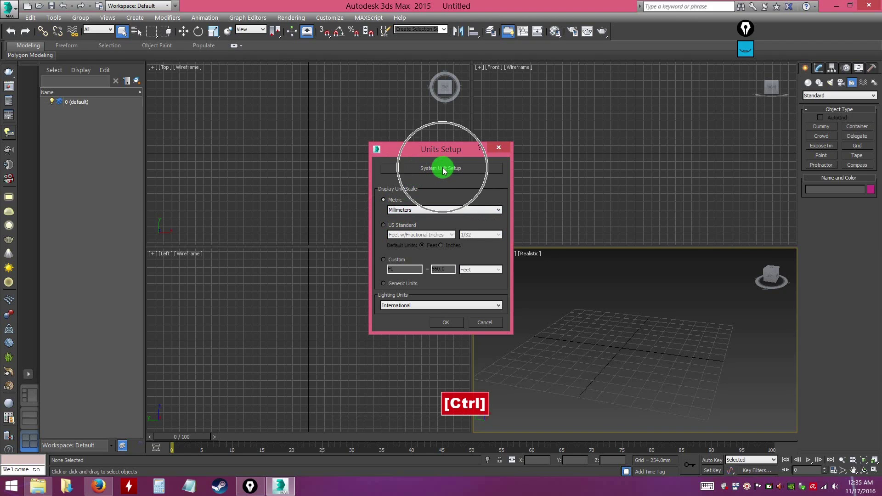
ctrl+click(443, 170)
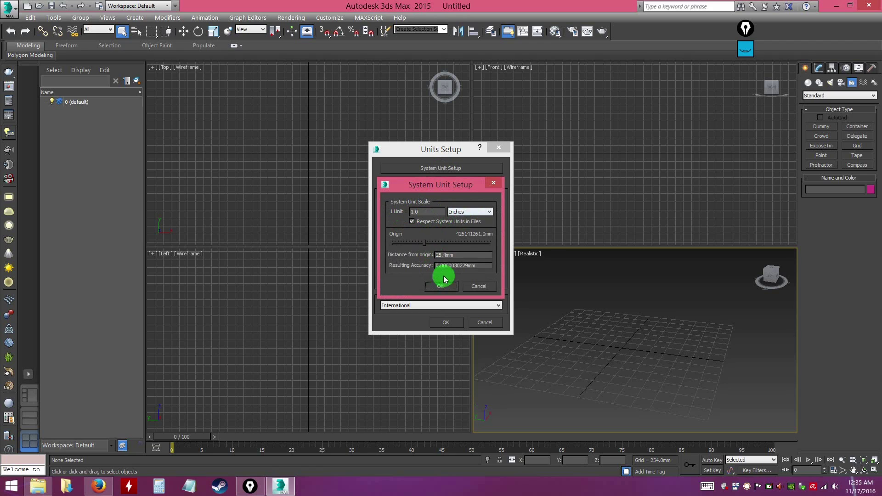
click(460, 211)
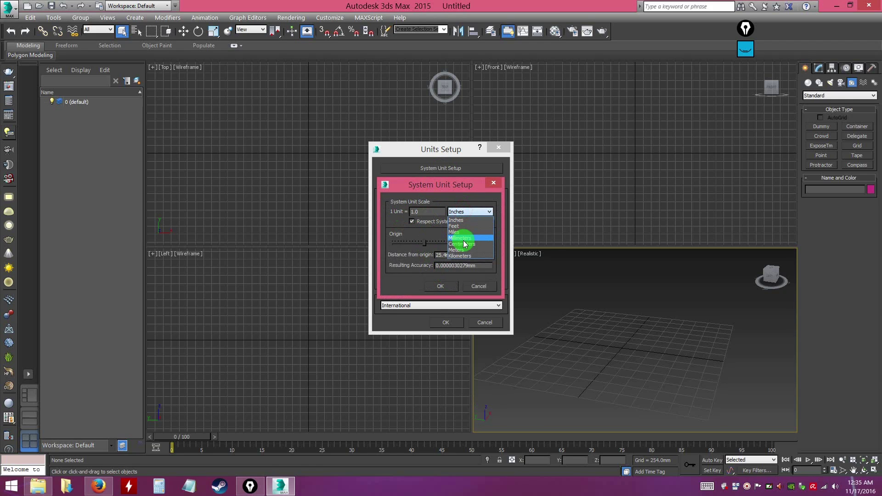
click(452, 186)
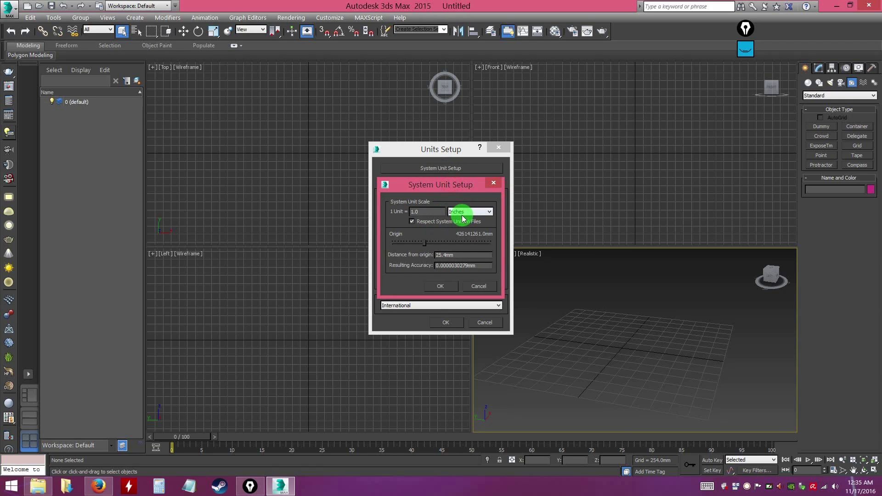
click(440, 286)
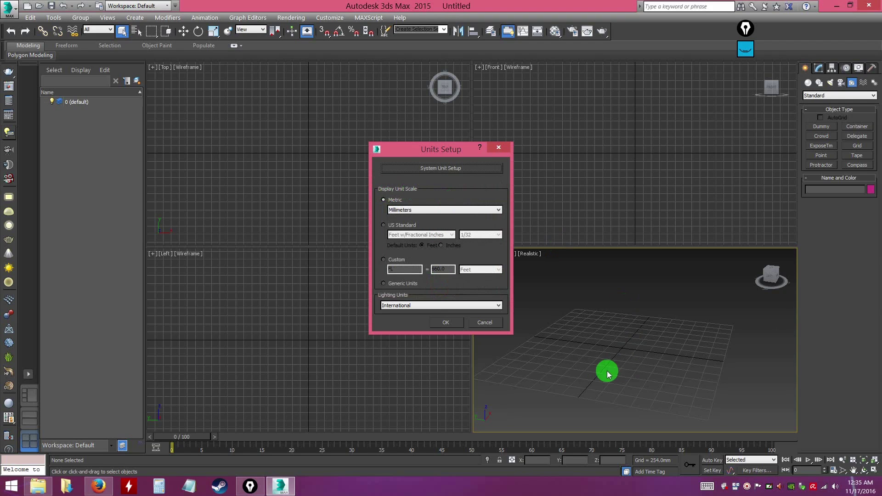
Step: Select Millimeters again as the metric display unit and accept the units setup
click(412, 212)
click(401, 222)
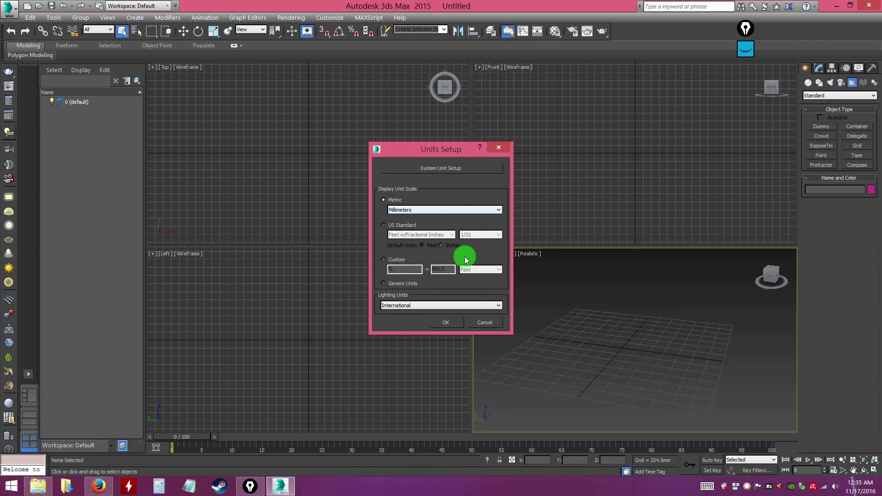
click(447, 324)
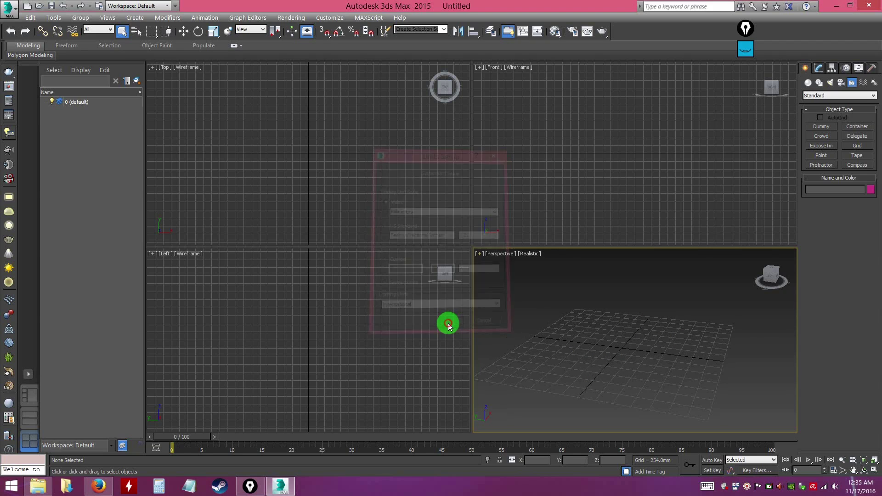
Step: Orbit the Perspective viewport slightly around the home grid
alt+middle_drag(634, 352, 619, 348)
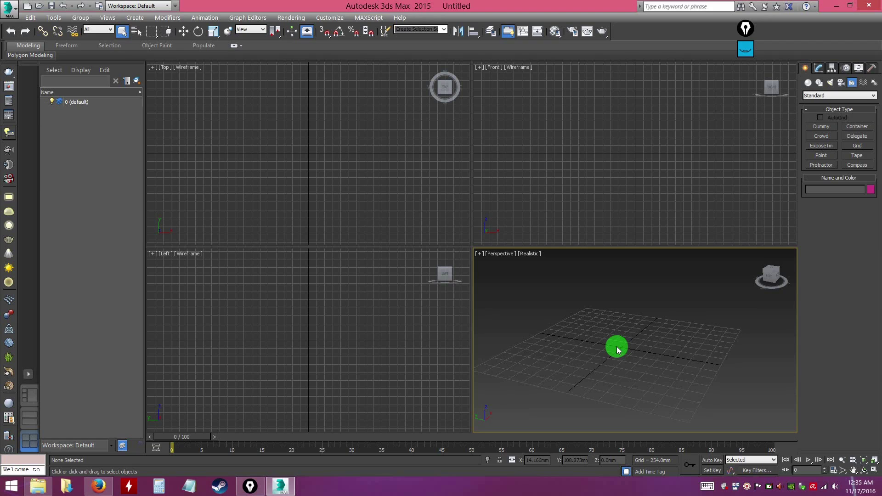
alt+middle_drag(622, 354, 631, 360)
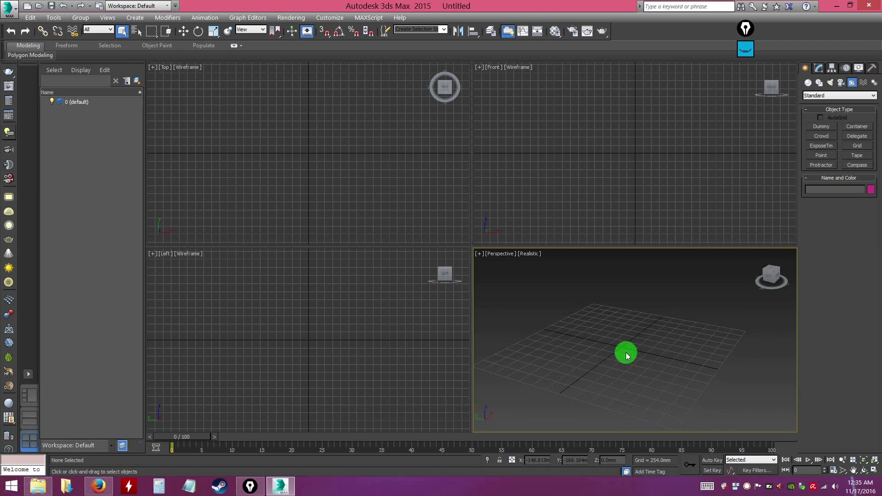